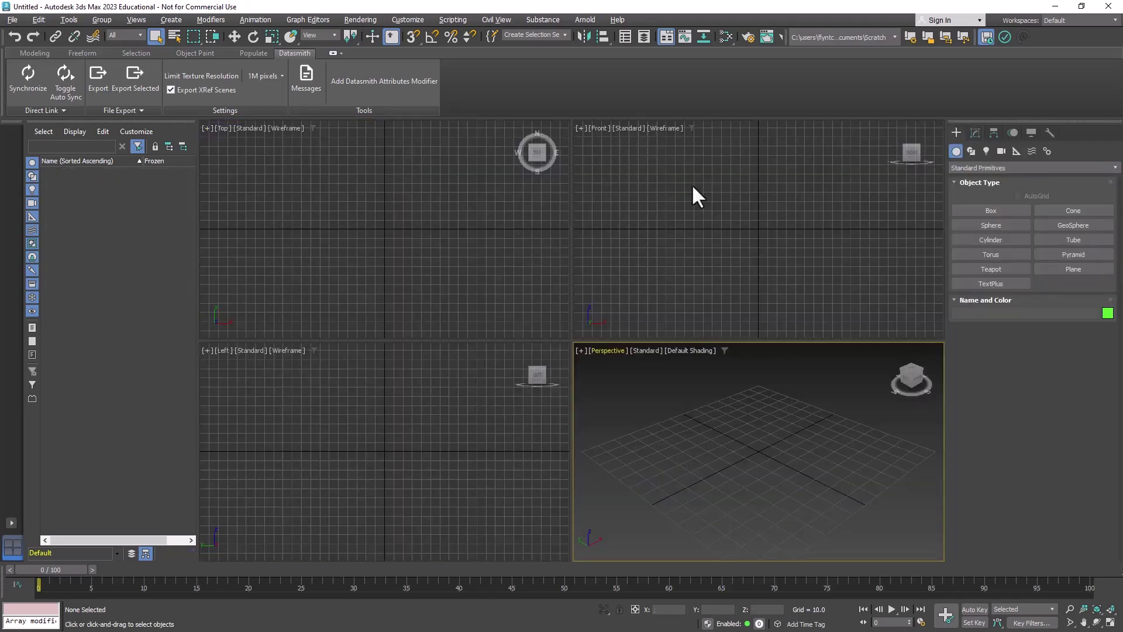
# - Create a standard box about 52 long, 58 wide and 60 high around the centre of the Top viewport
pyautogui.click(991, 210)
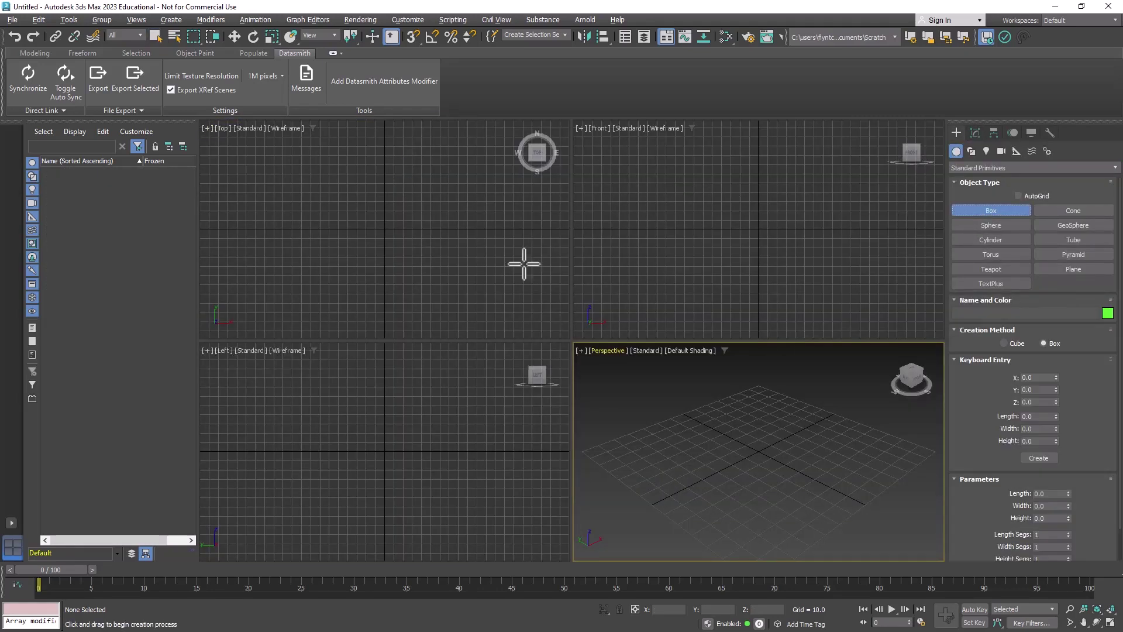
pyautogui.moveTo(362, 202); pyautogui.dragTo(417, 252)
pyautogui.click(434, 193)
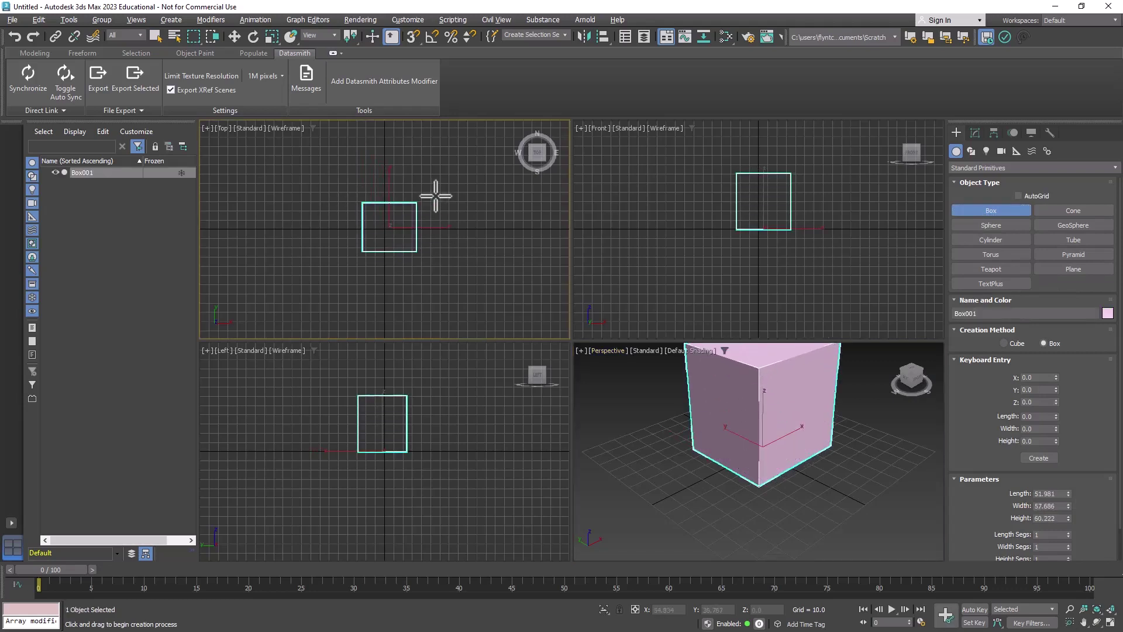
pyautogui.click(816, 429)
pyautogui.moveTo(810, 425); pyautogui.dragTo(807, 454, button='middle')
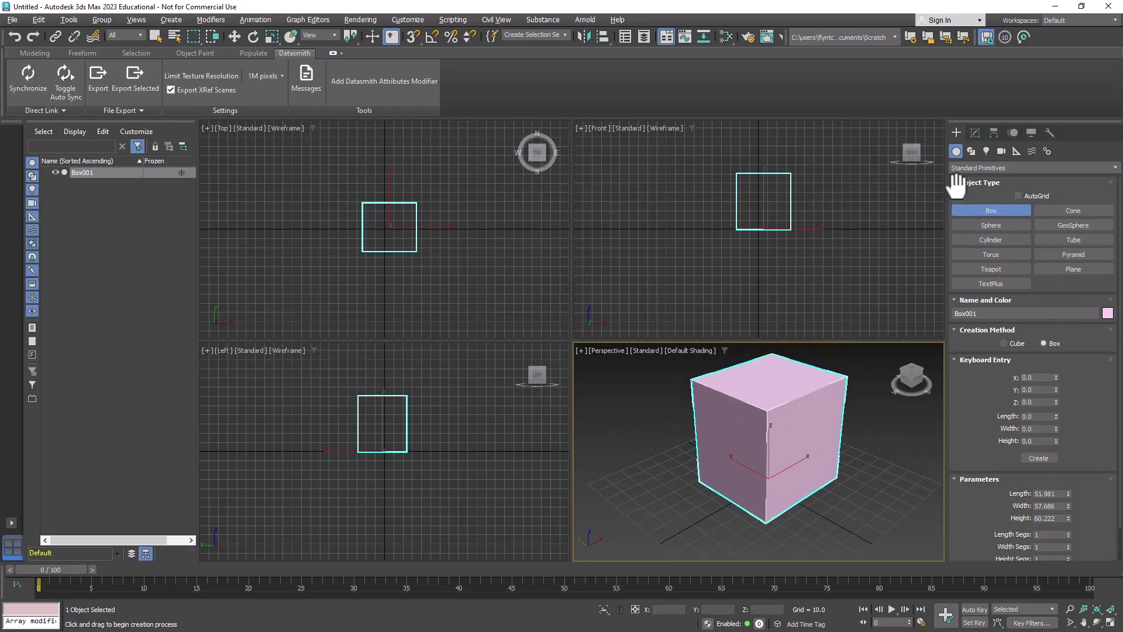
# - Set the box's length, width and height to 50 each
pyautogui.click(976, 133)
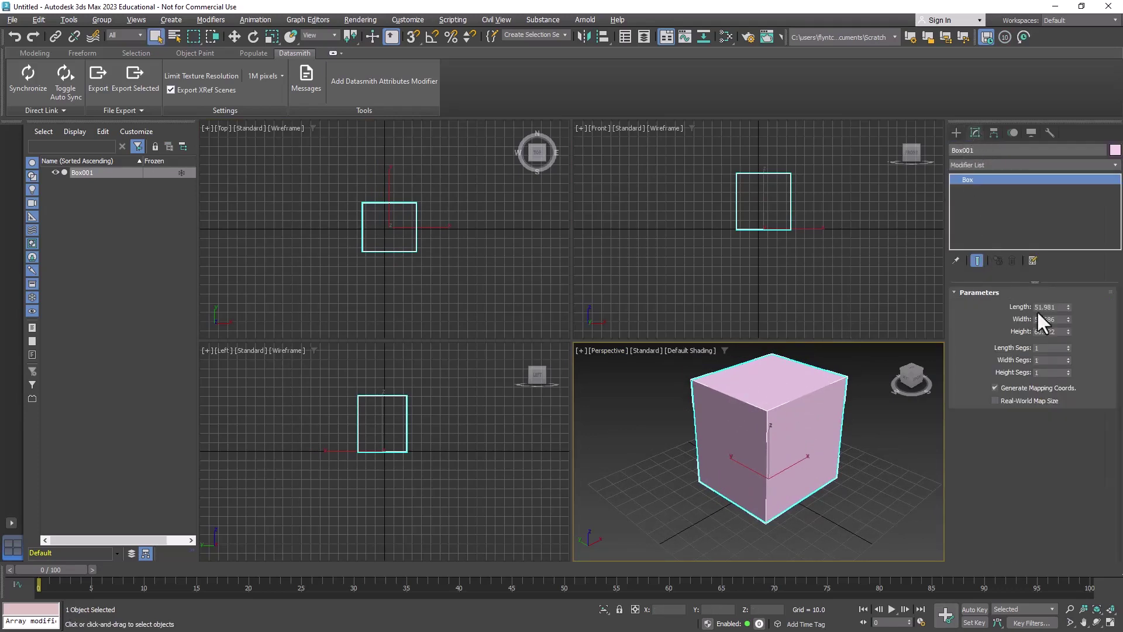
pyautogui.doubleClick(1060, 308)
pyautogui.write('50')
pyautogui.press('Tab')
pyautogui.write('50')
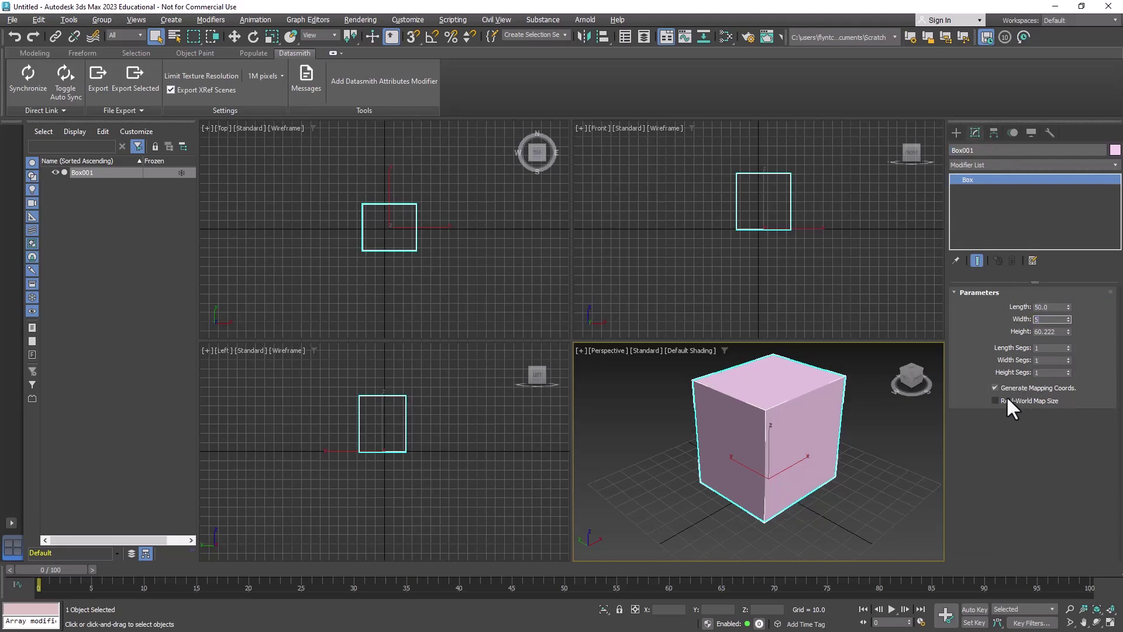
pyautogui.press('Tab')
pyautogui.write('50')
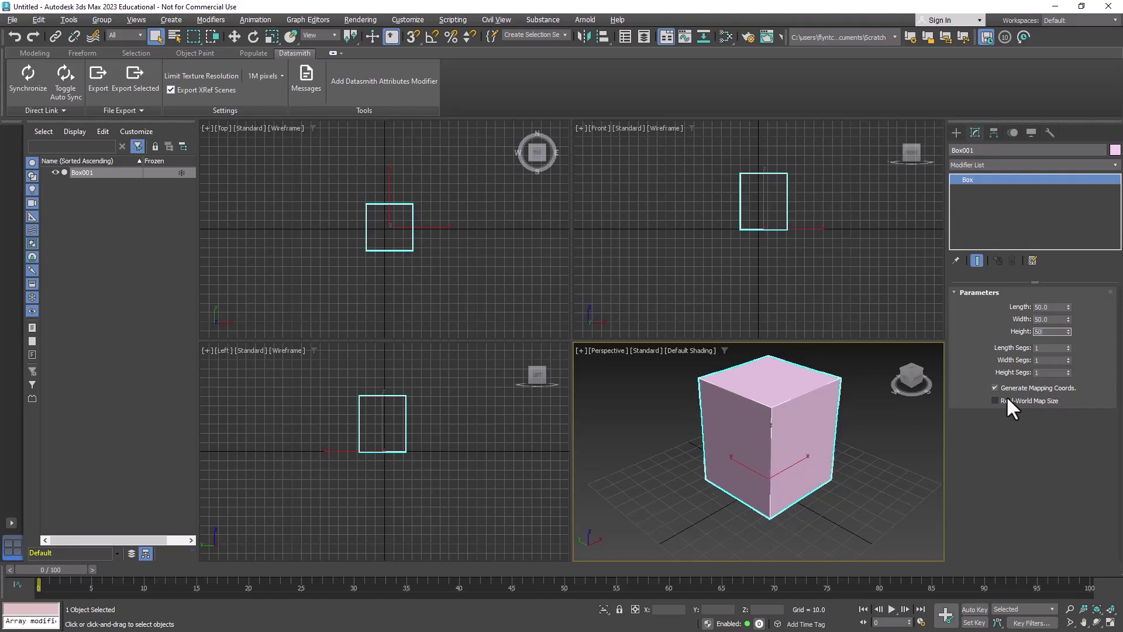
pyautogui.press('Return')
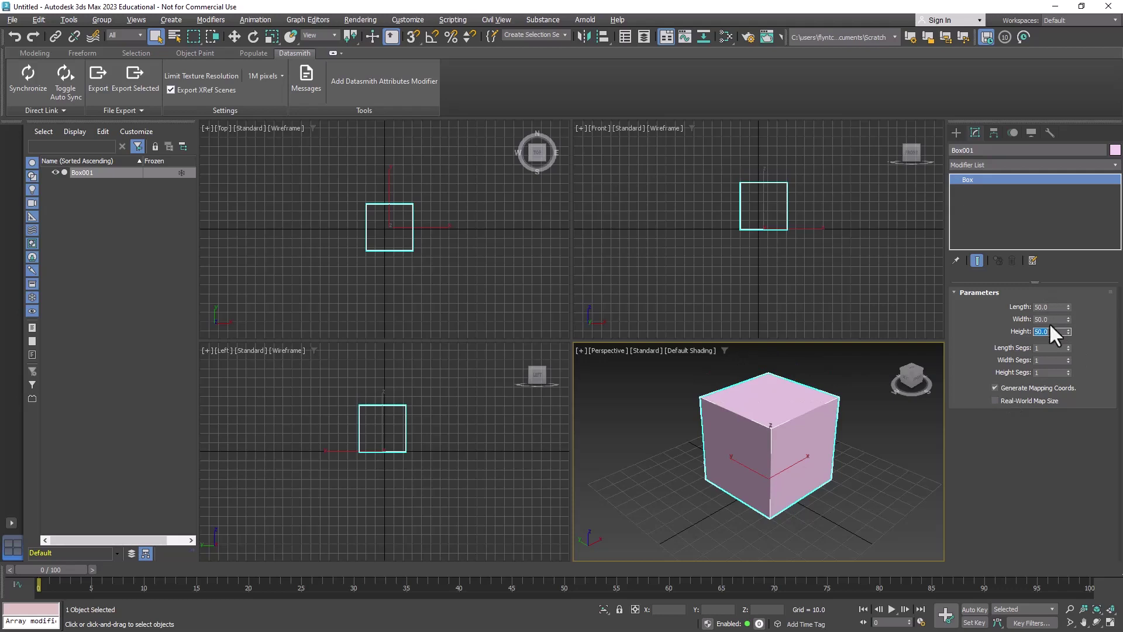
pyautogui.press('Tab')
pyautogui.press('Tab')
# - Convert the cube to an Editable Poly
pyautogui.rightClick(759, 391)
pyautogui.moveTo(799, 534)
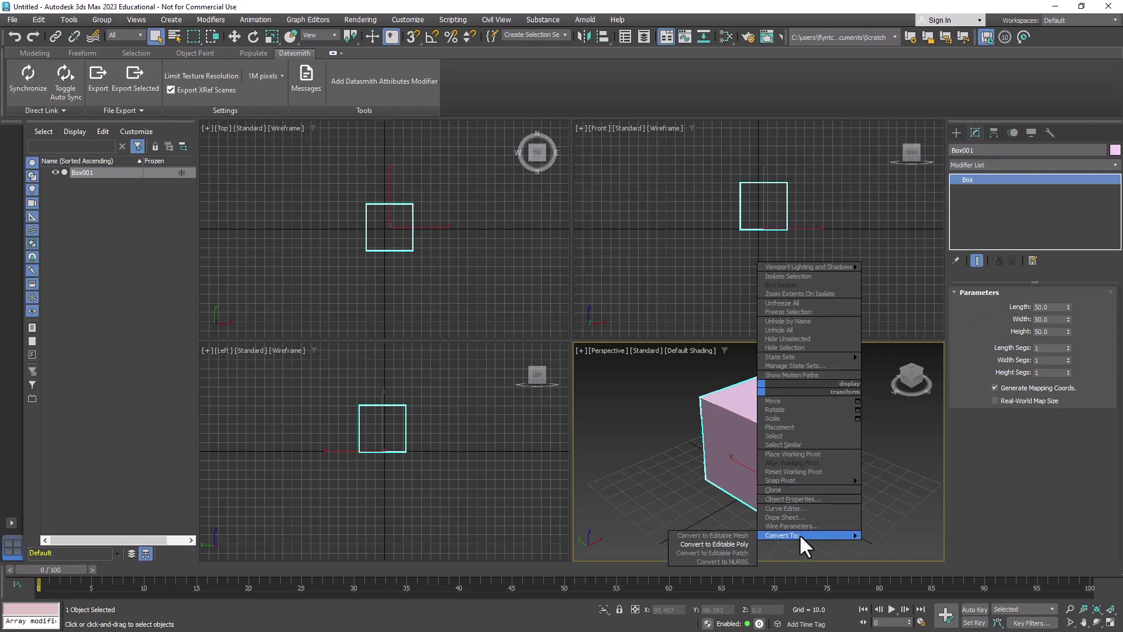
pyautogui.click(739, 544)
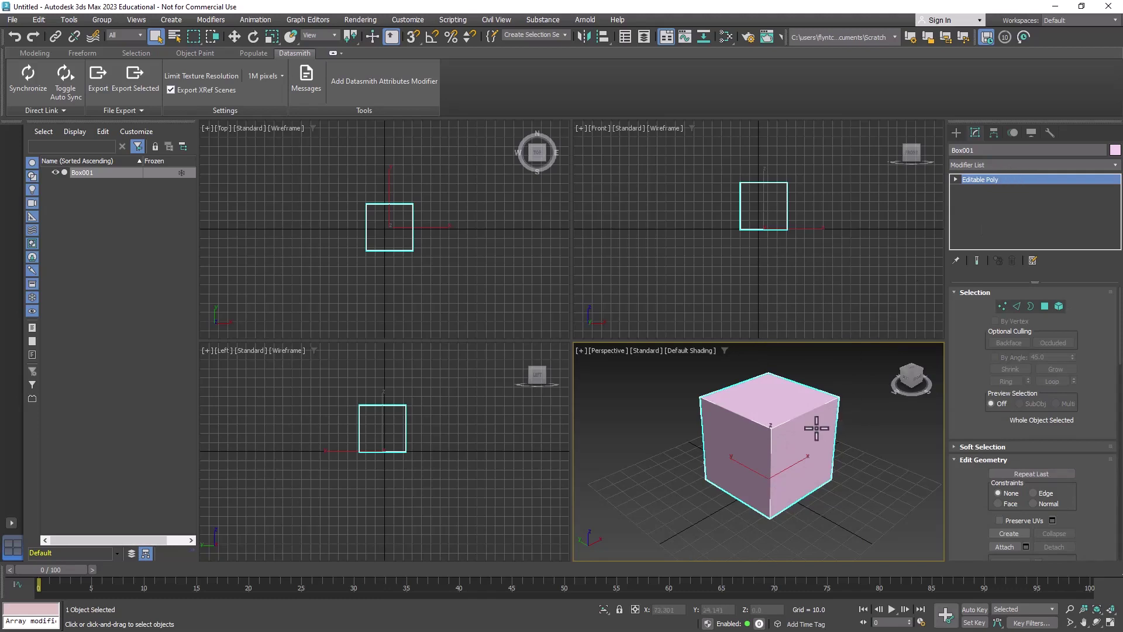
# - Move the cube to the origin by resetting its X and Y positions to 0
pyautogui.moveTo(797, 433); pyautogui.dragTo(787, 439, button='middle')
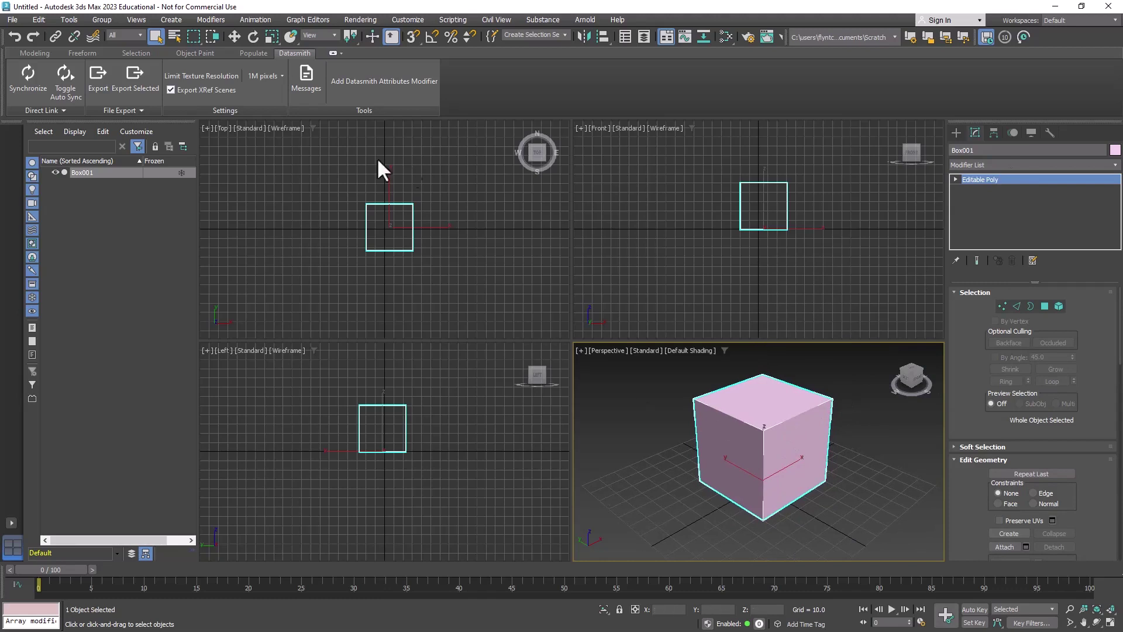
pyautogui.click(235, 37)
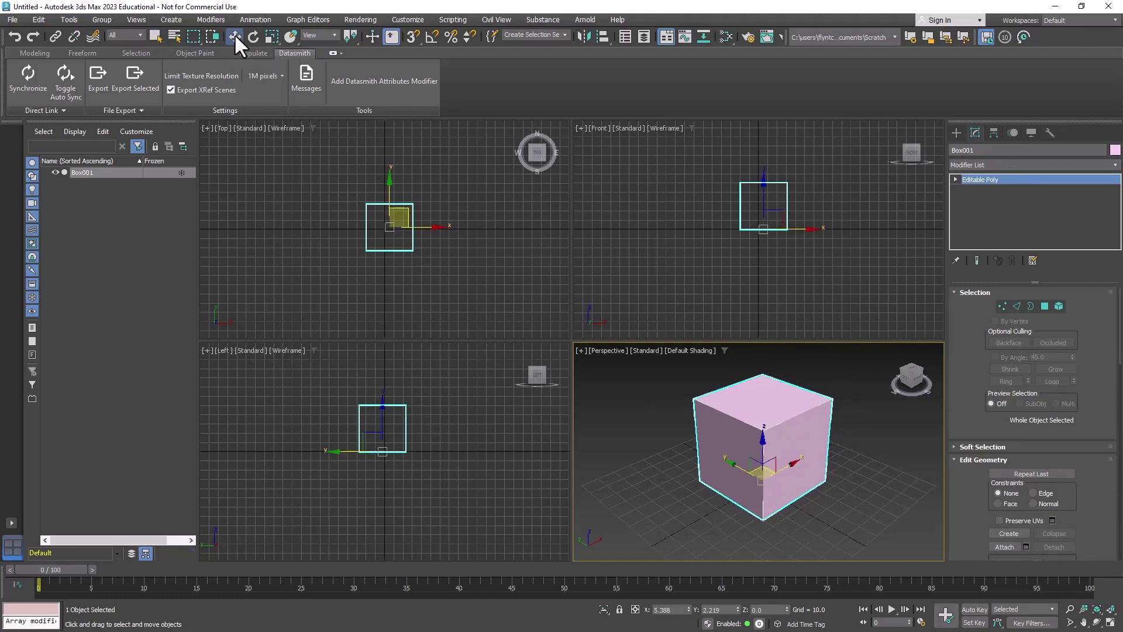
pyautogui.rightClick(688, 610)
pyautogui.rightClick(737, 609)
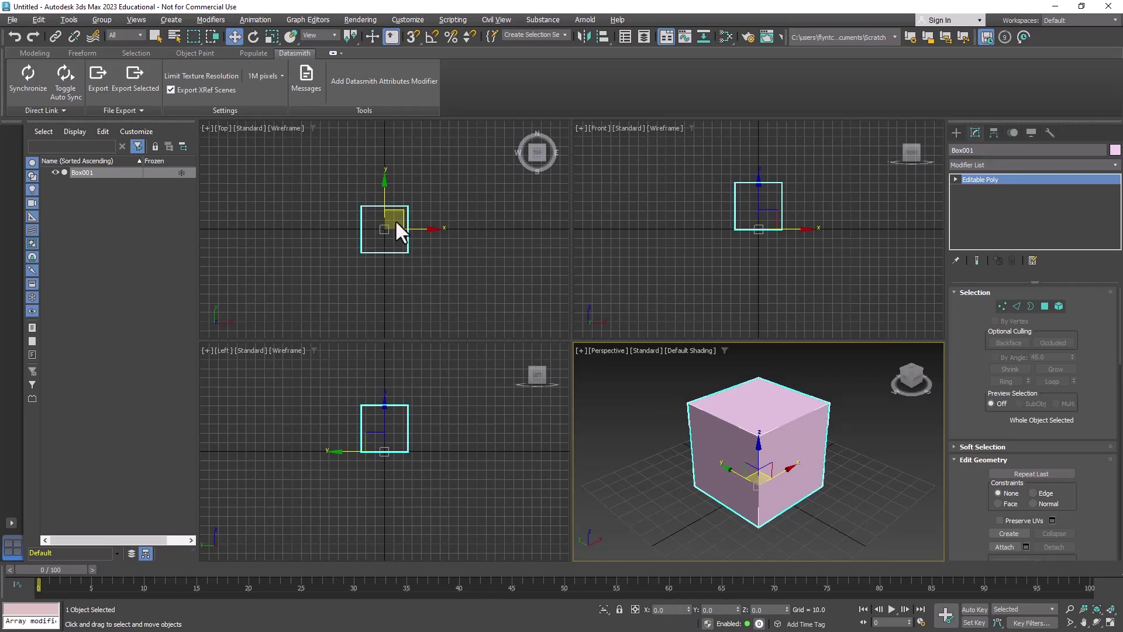
# - Clone the cube as a single Copy about 99 units away along the positive X axis
pyautogui.click(443, 230)
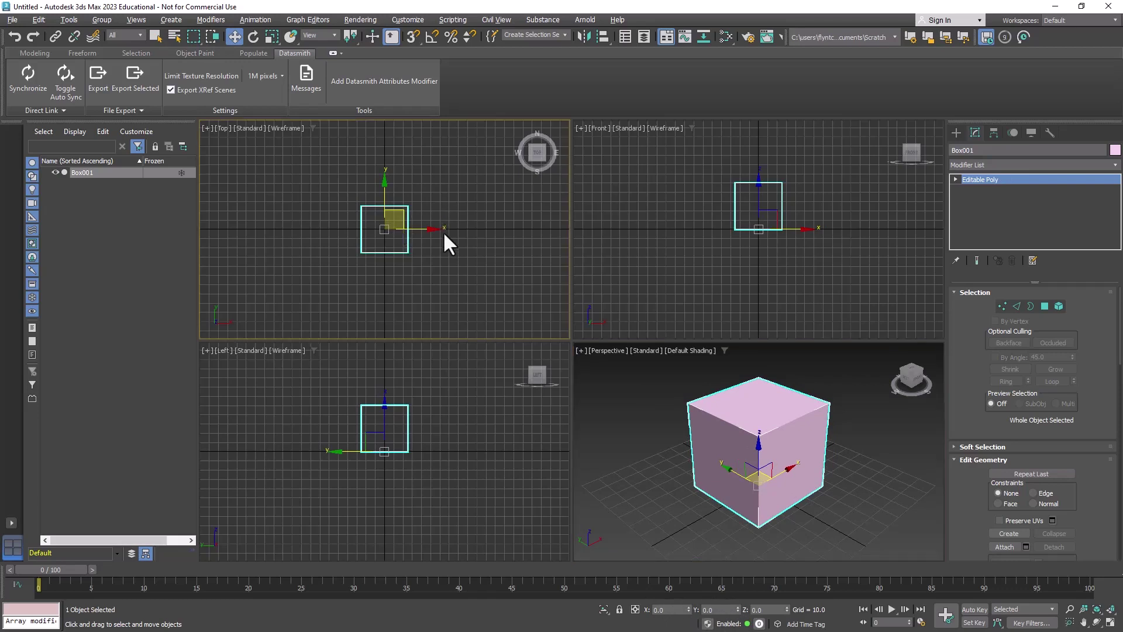
pyautogui.keyDown('shift'); pyautogui.moveTo(431, 228); pyautogui.dragTo(523, 226); pyautogui.keyUp('shift')
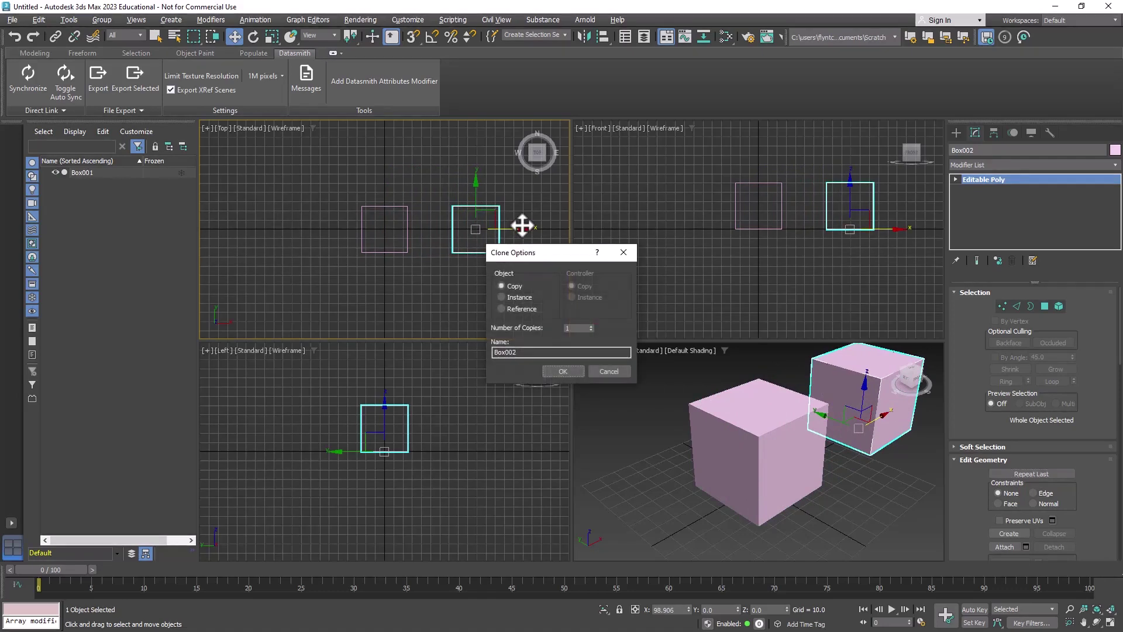
pyautogui.click(564, 371)
# - Inset the top polygon of the original cube by 4.5
pyautogui.click(741, 426)
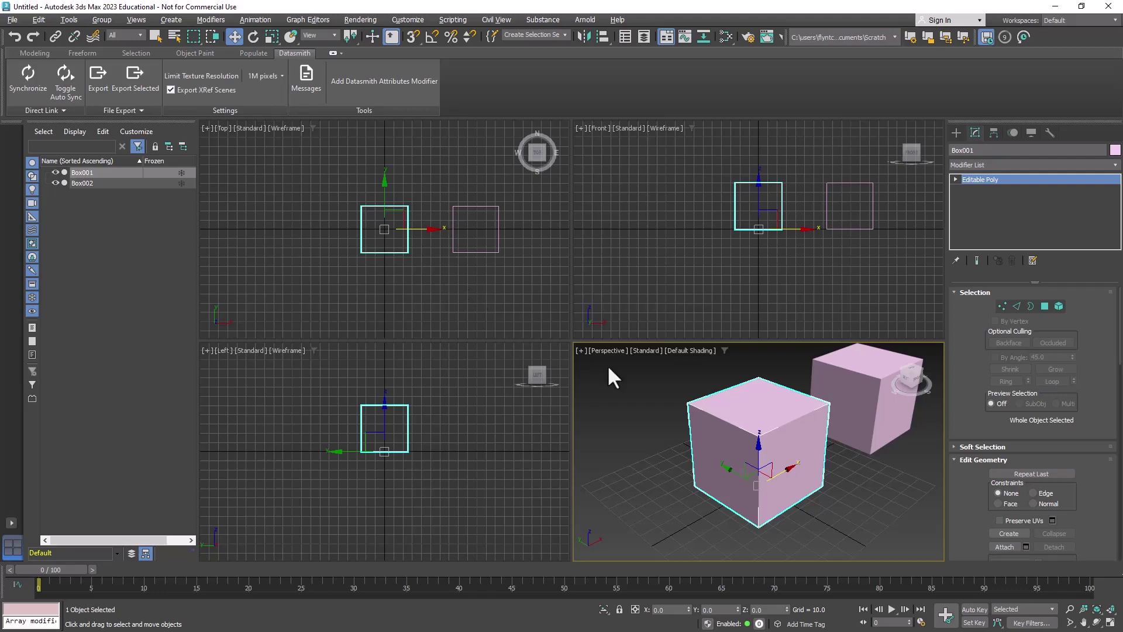
pyautogui.click(1044, 306)
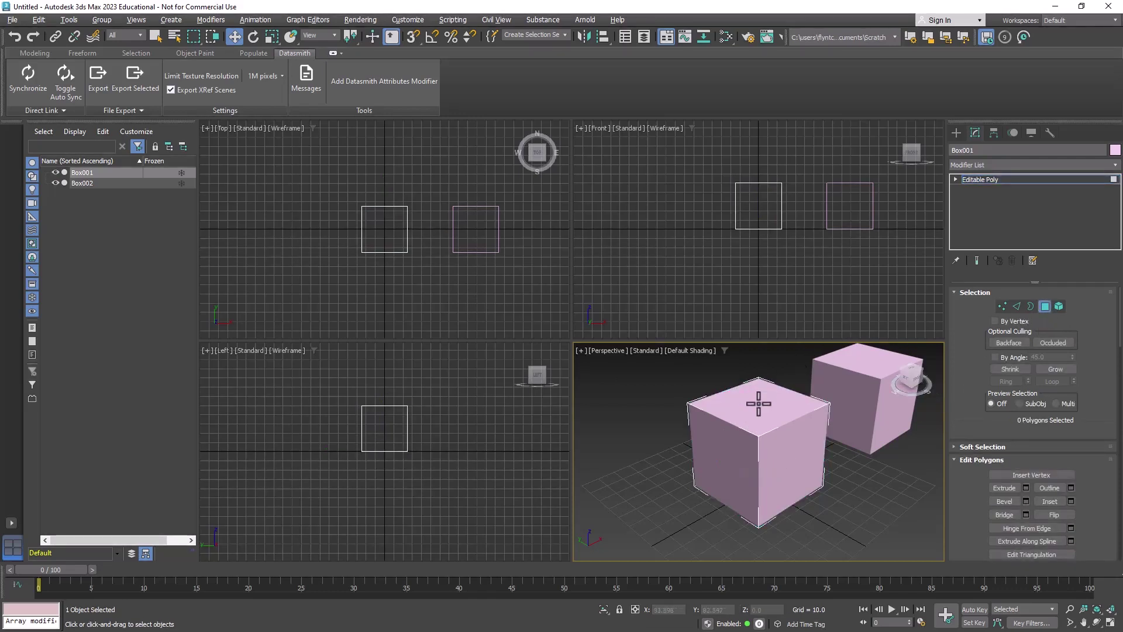
pyautogui.press('6')
pyautogui.click(1045, 306)
pyautogui.click(757, 398)
pyautogui.moveTo(811, 494)
pyautogui.keyDown('alt'); pyautogui.mouseDown(button='middle')
pyautogui.moveTo(812, 449)
pyautogui.moveTo(820, 489)
pyautogui.mouseUp(button='middle'); pyautogui.keyUp('alt')
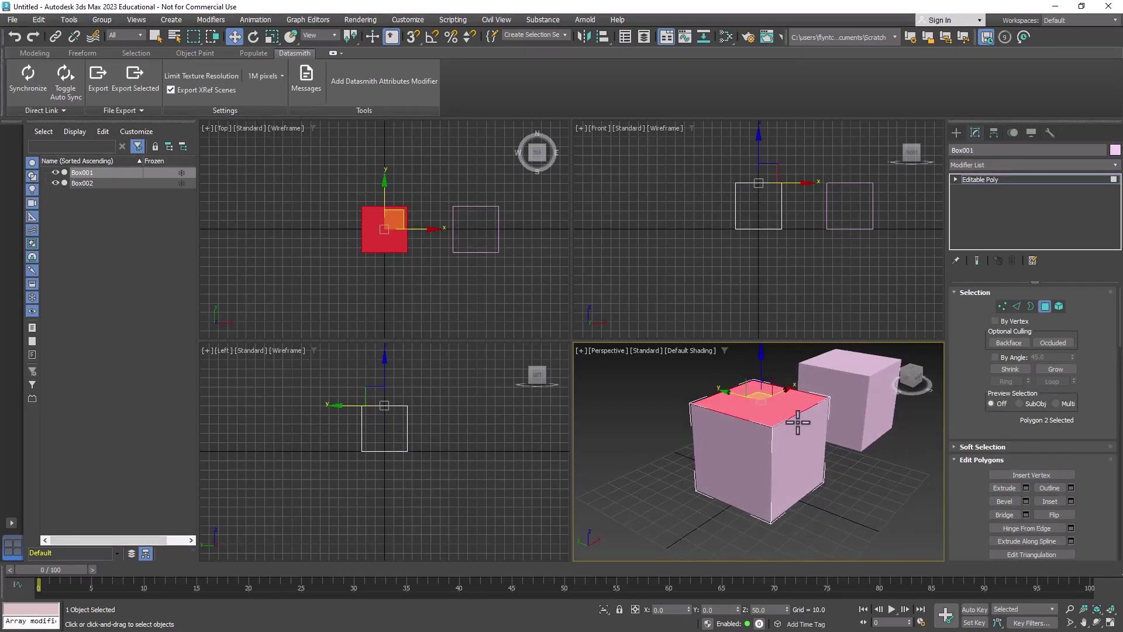
pyautogui.rightClick(717, 381)
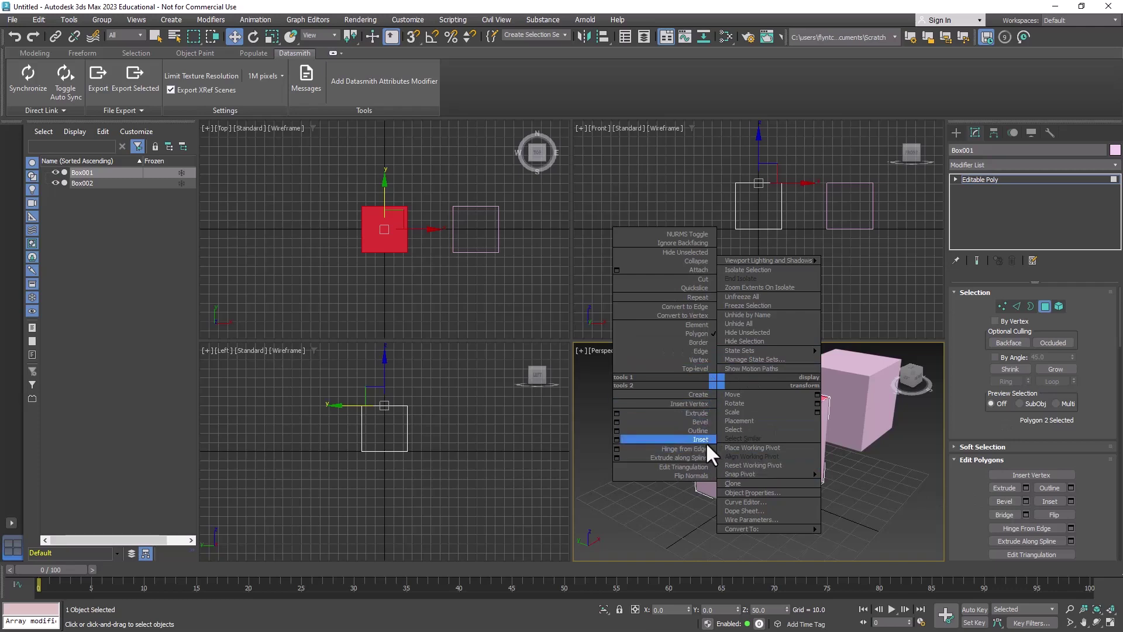
pyautogui.click(617, 439)
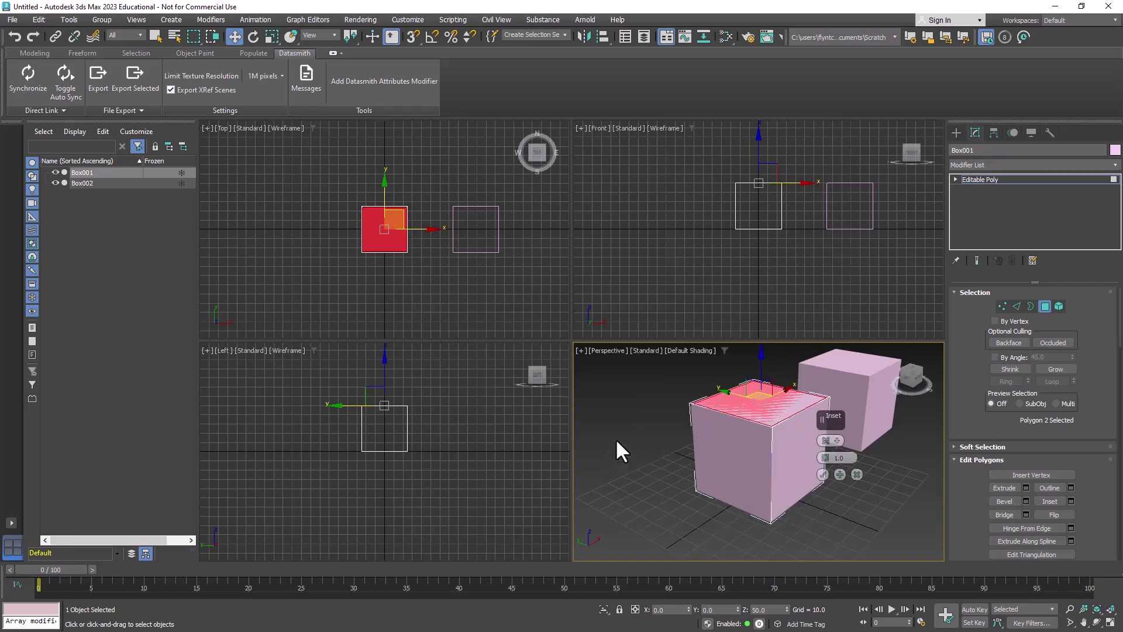
pyautogui.moveTo(827, 422); pyautogui.dragTo(652, 406)
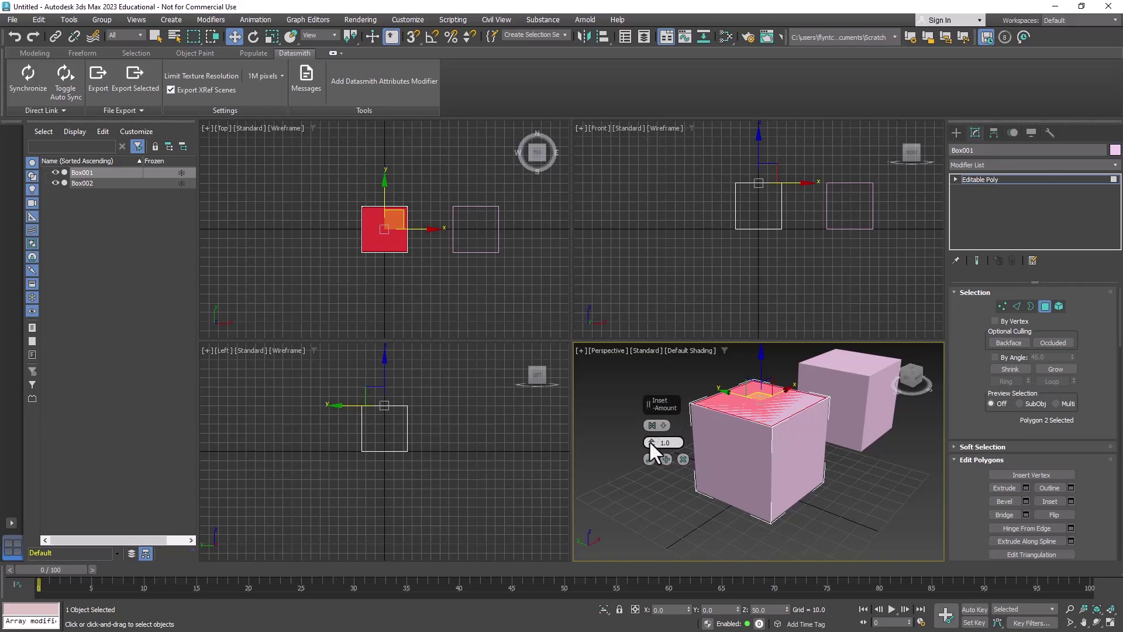
pyautogui.moveTo(649, 440); pyautogui.dragTo(690, 444)
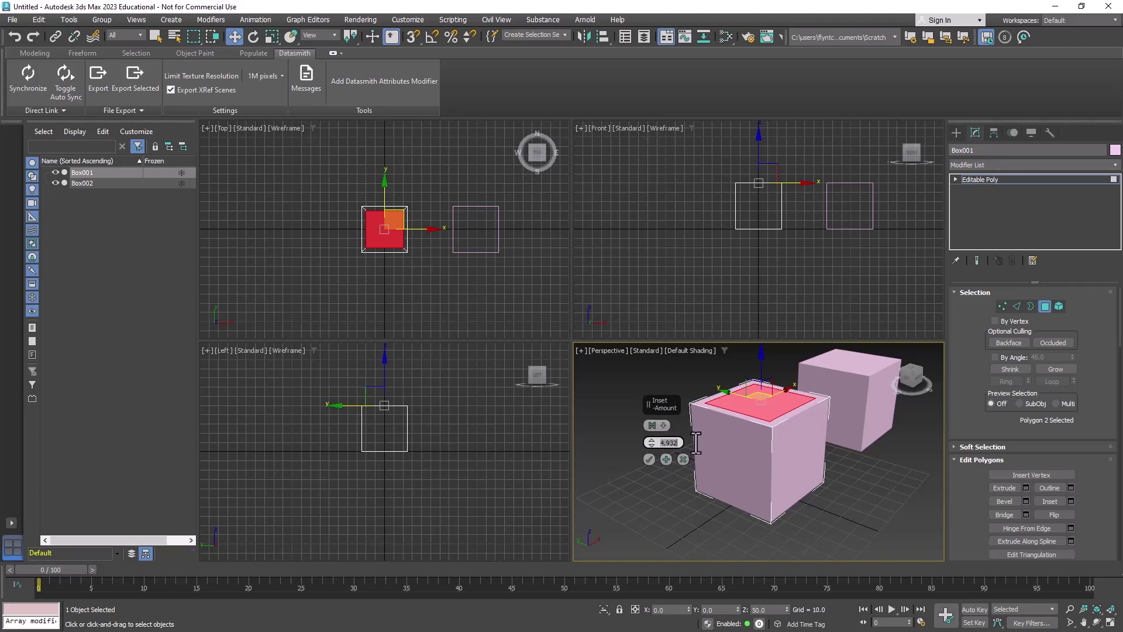
pyautogui.write('4.5')
pyautogui.click(650, 459)
# - Push the inset top polygon straight down through the cube and remove it, opening the cube from top to bottom
pyautogui.keyDown('alt'); pyautogui.moveTo(748, 471); pyautogui.dragTo(725, 456, button='middle'); pyautogui.keyUp('alt')
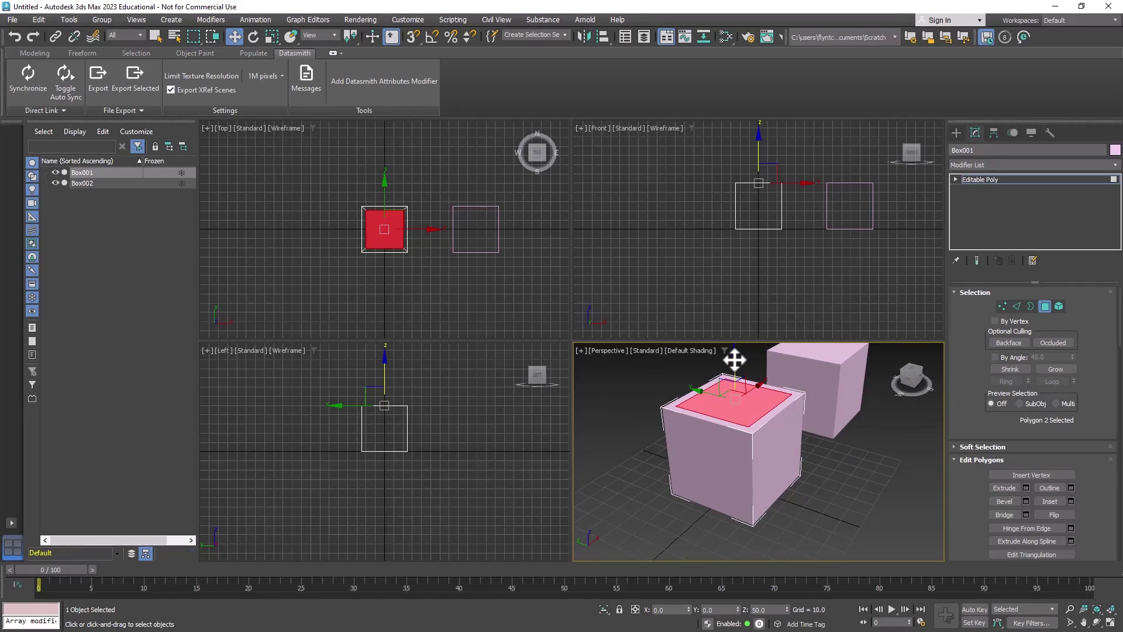
pyautogui.moveTo(734, 359); pyautogui.dragTo(734, 486)
pyautogui.press('Delete')
# - Inset the cube's front polygon by 4.5 and push it along Y through the back to open both sides
pyautogui.keyDown('alt'); pyautogui.moveTo(733, 489); pyautogui.dragTo(707, 483, button='middle'); pyautogui.keyUp('alt')
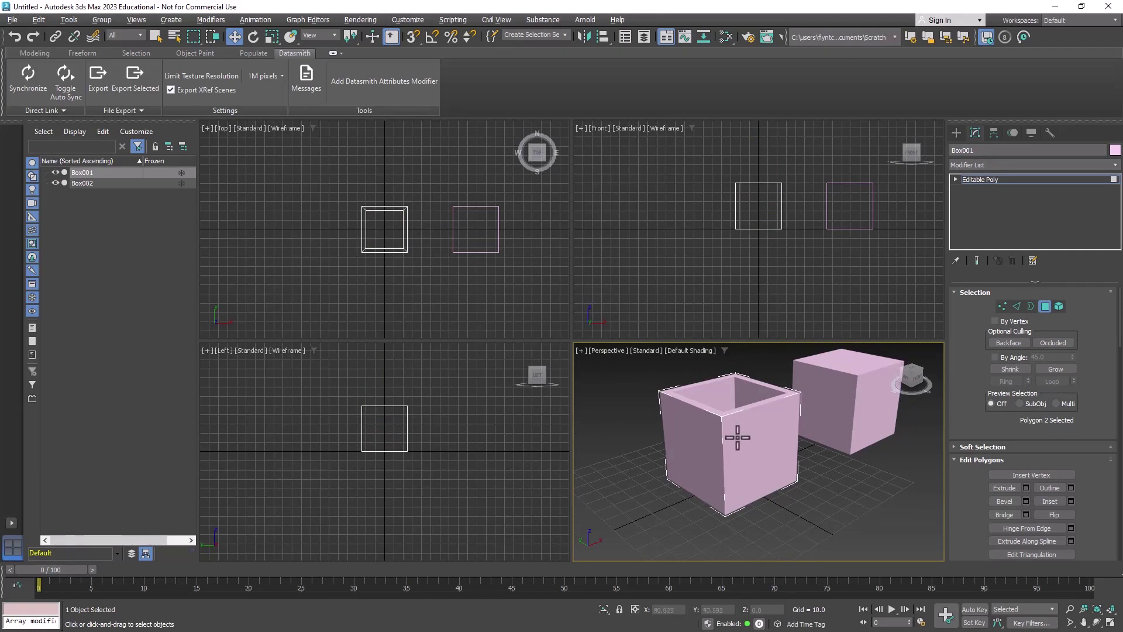
pyautogui.click(765, 438)
pyautogui.rightClick(763, 437)
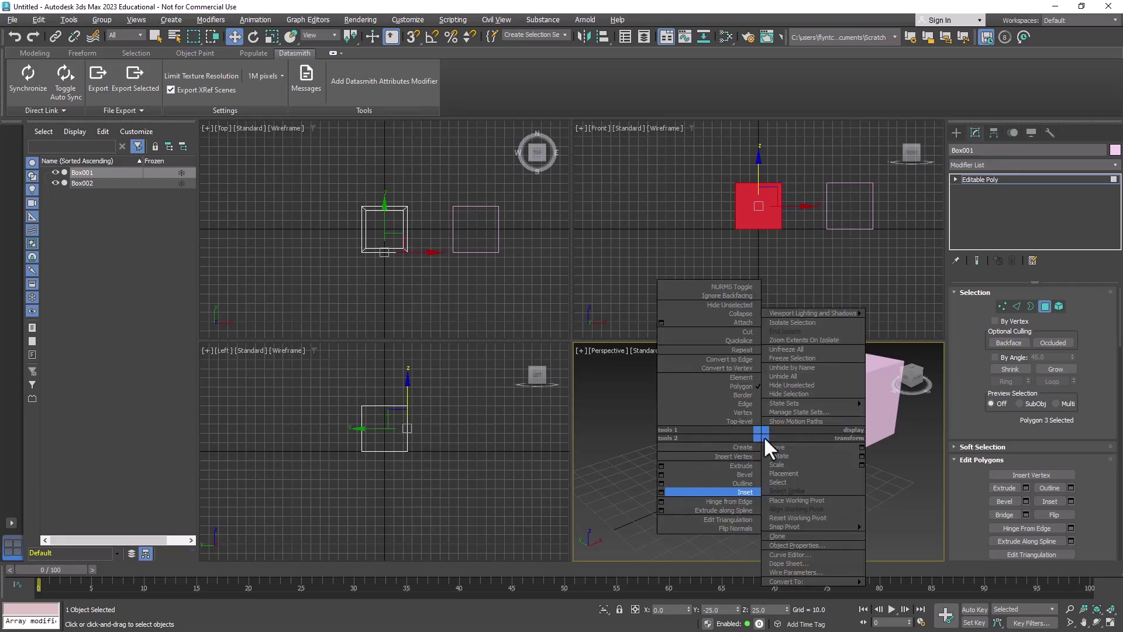
pyautogui.click(661, 490)
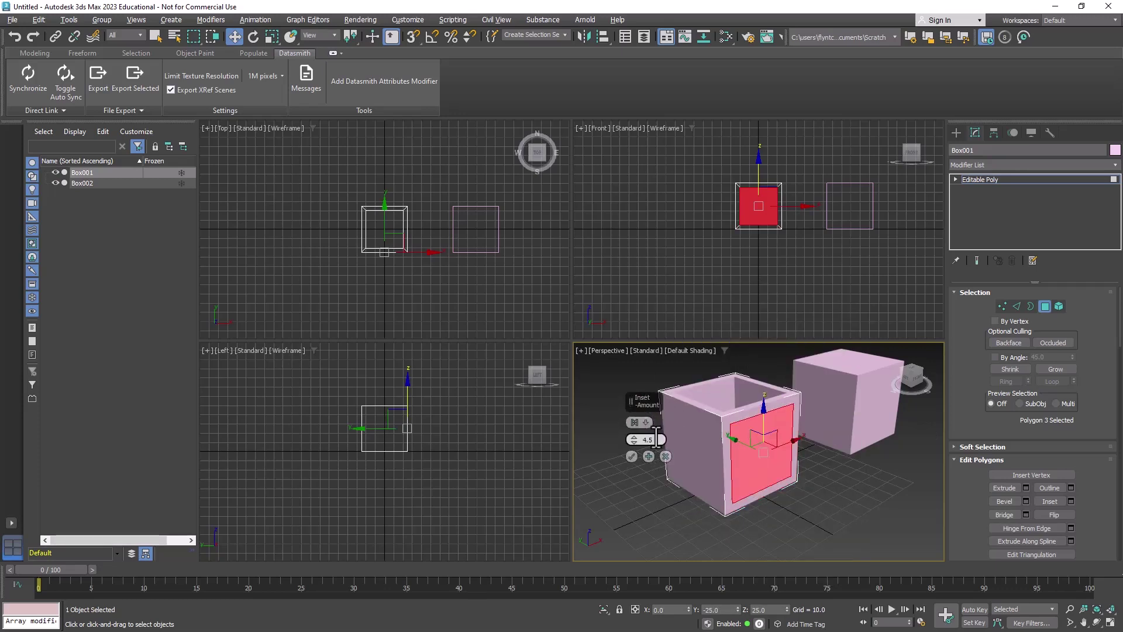
pyautogui.click(631, 456)
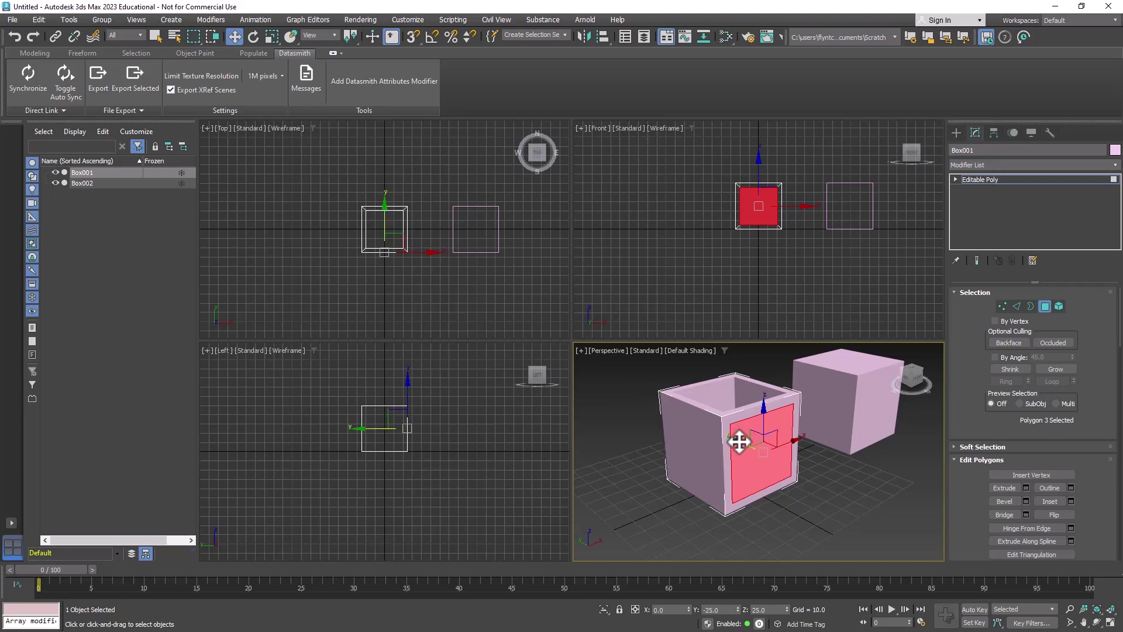
pyautogui.moveTo(737, 437); pyautogui.dragTo(642, 371)
pyautogui.press('Delete')
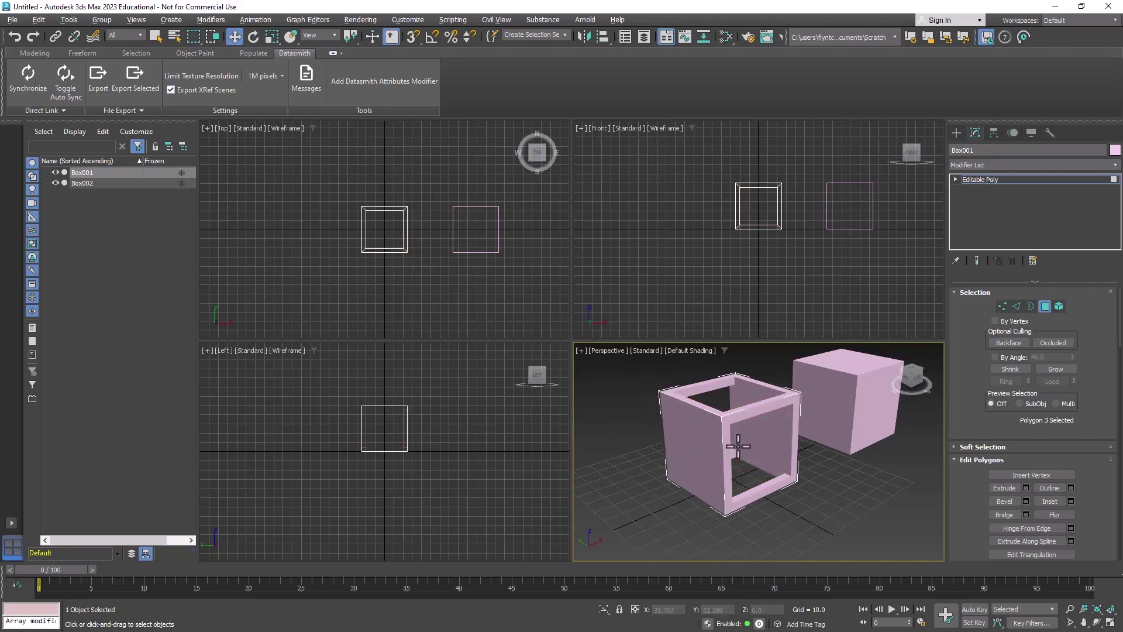
# - Inset the cube's negative-X side polygon by 4.5 and push it along X through the opposite side, leaving an open frame
pyautogui.keyDown('alt'); pyautogui.moveTo(734, 444); pyautogui.dragTo(786, 461, button='middle'); pyautogui.keyUp('alt')
pyautogui.click(738, 422)
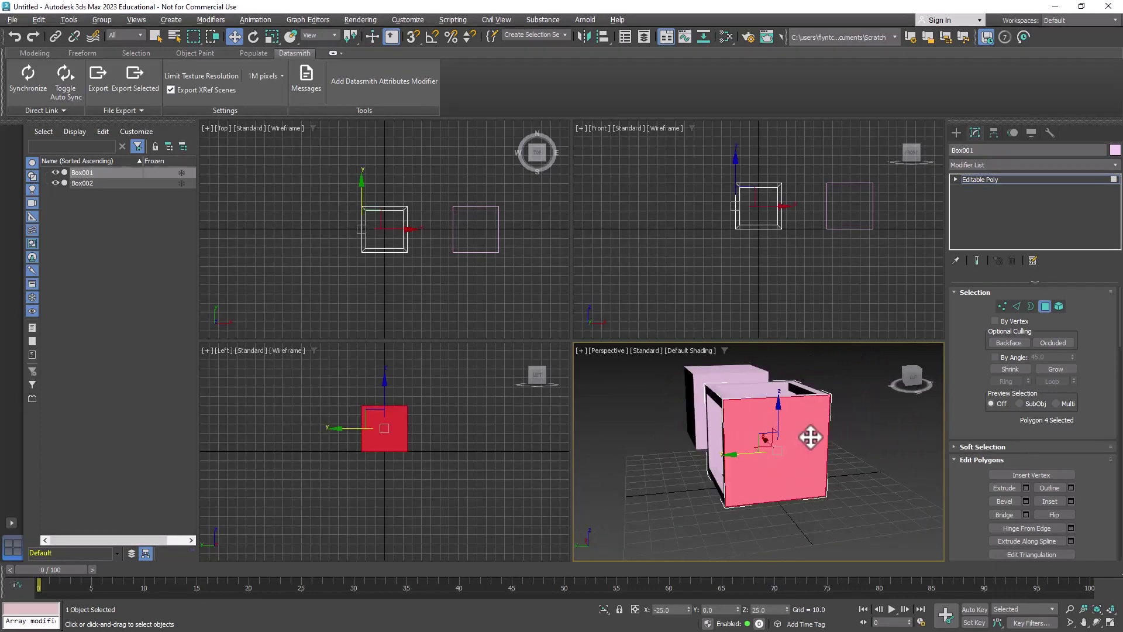
pyautogui.rightClick(825, 422)
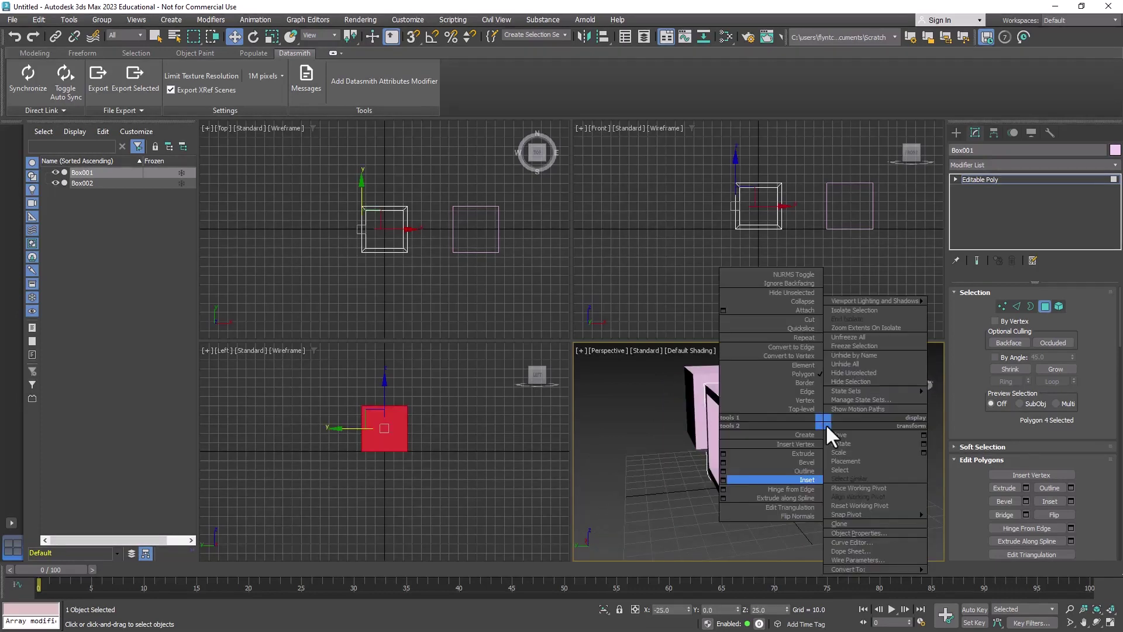
pyautogui.click(728, 481)
pyautogui.keyDown('alt'); pyautogui.moveTo(728, 481); pyautogui.dragTo(660, 475, button='middle'); pyautogui.keyUp('alt')
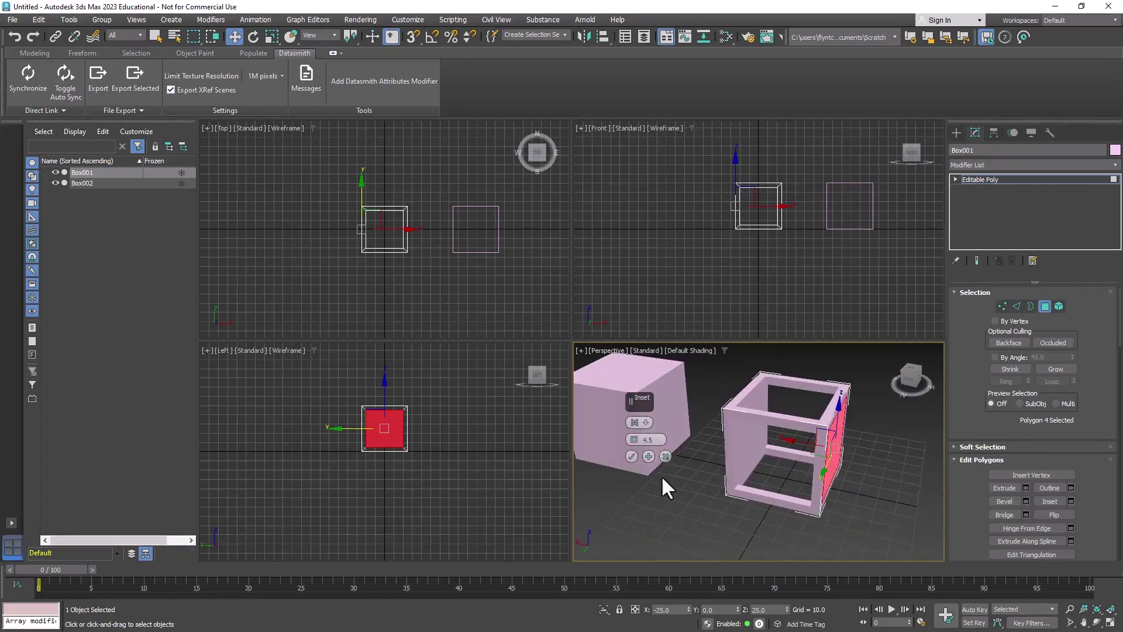
pyautogui.click(631, 457)
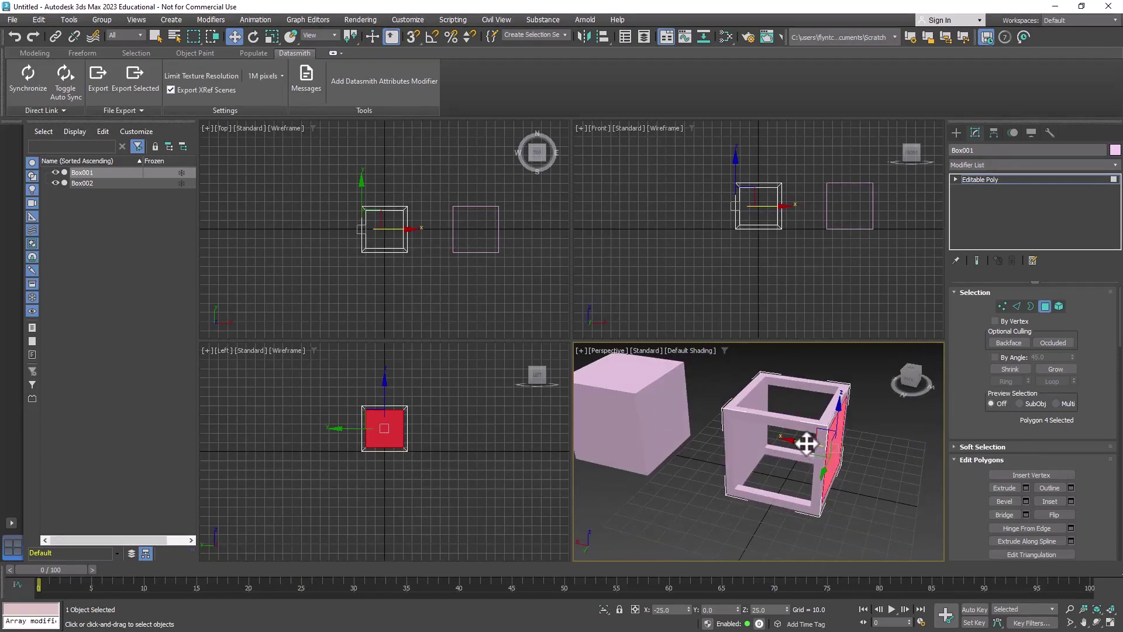
pyautogui.moveTo(802, 441); pyautogui.dragTo(688, 418)
pyautogui.press('Delete')
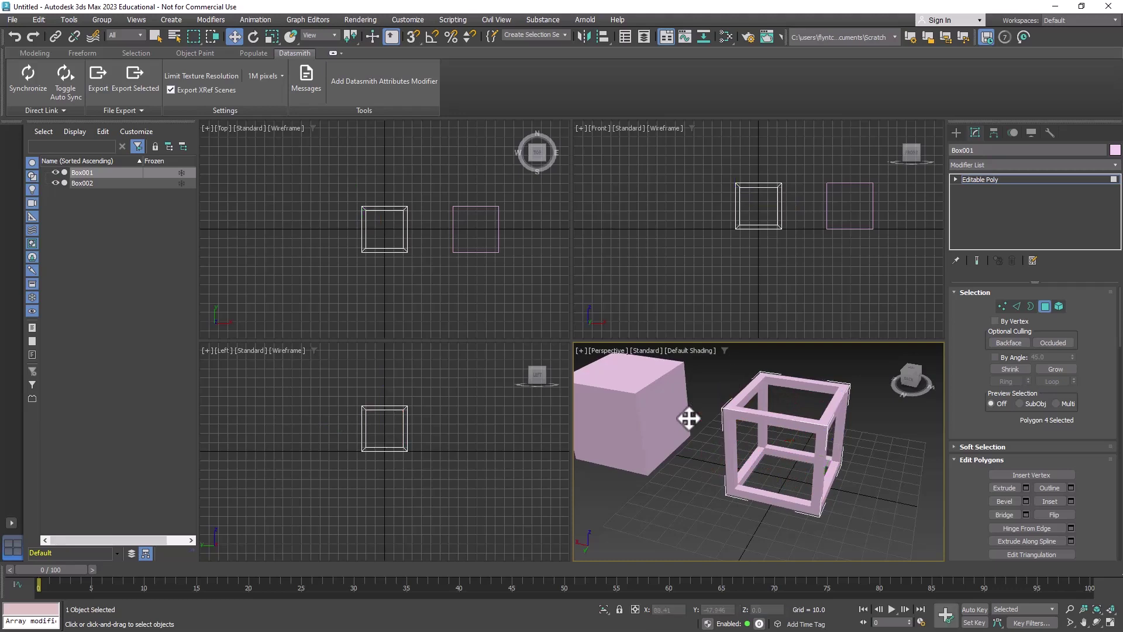
# - Leave polygon editing on the open frame and select the solid cube copy
pyautogui.click(647, 395)
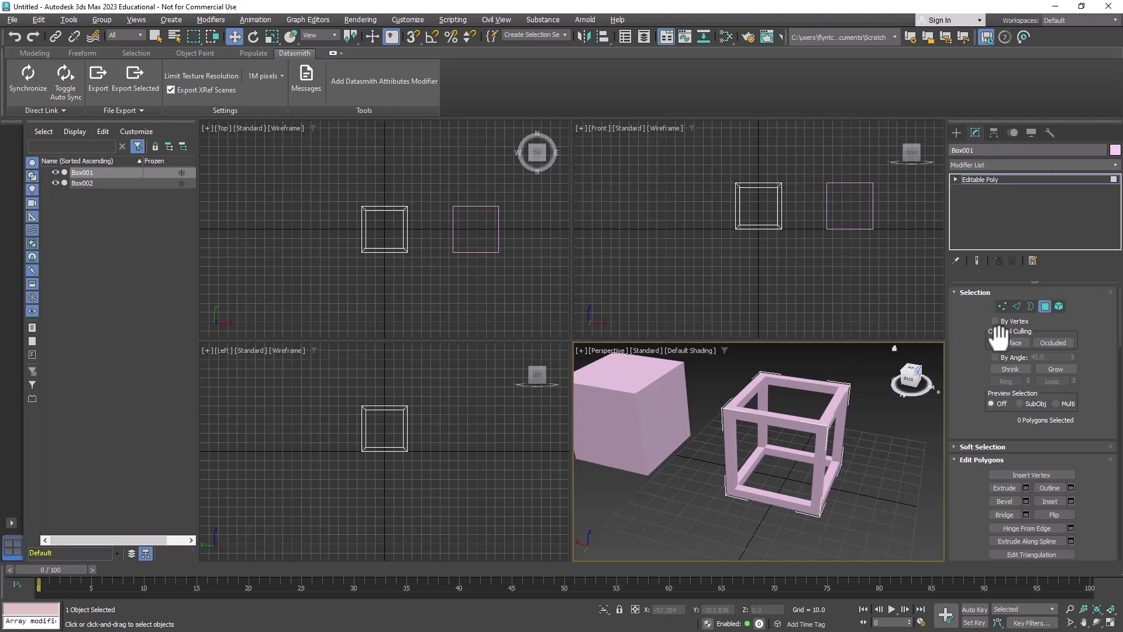
pyautogui.click(1046, 305)
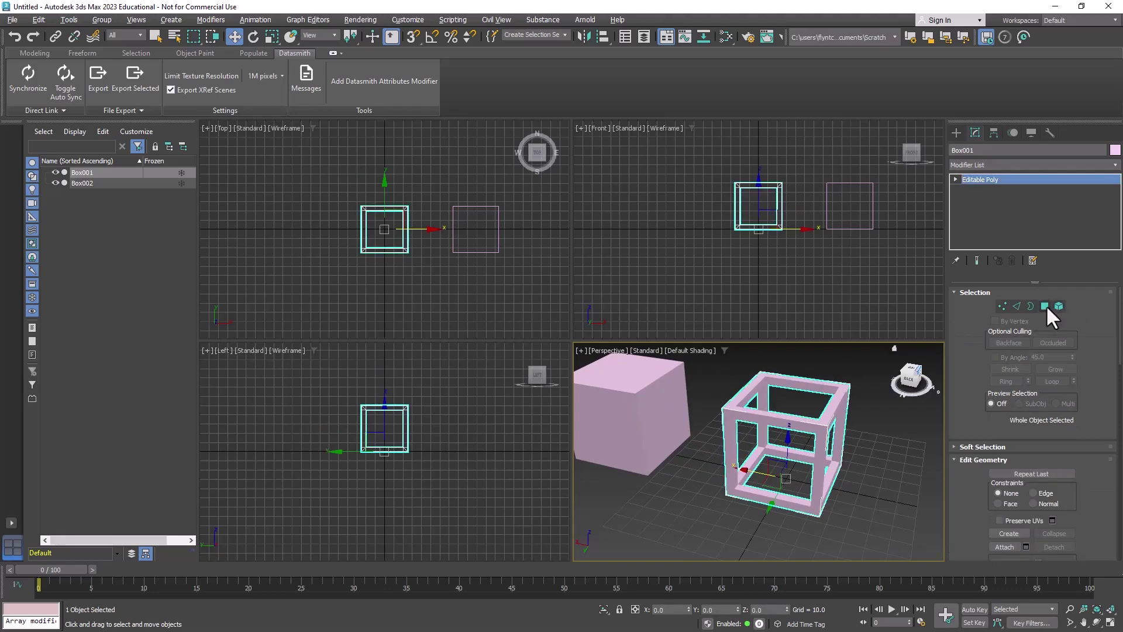
pyautogui.click(617, 369)
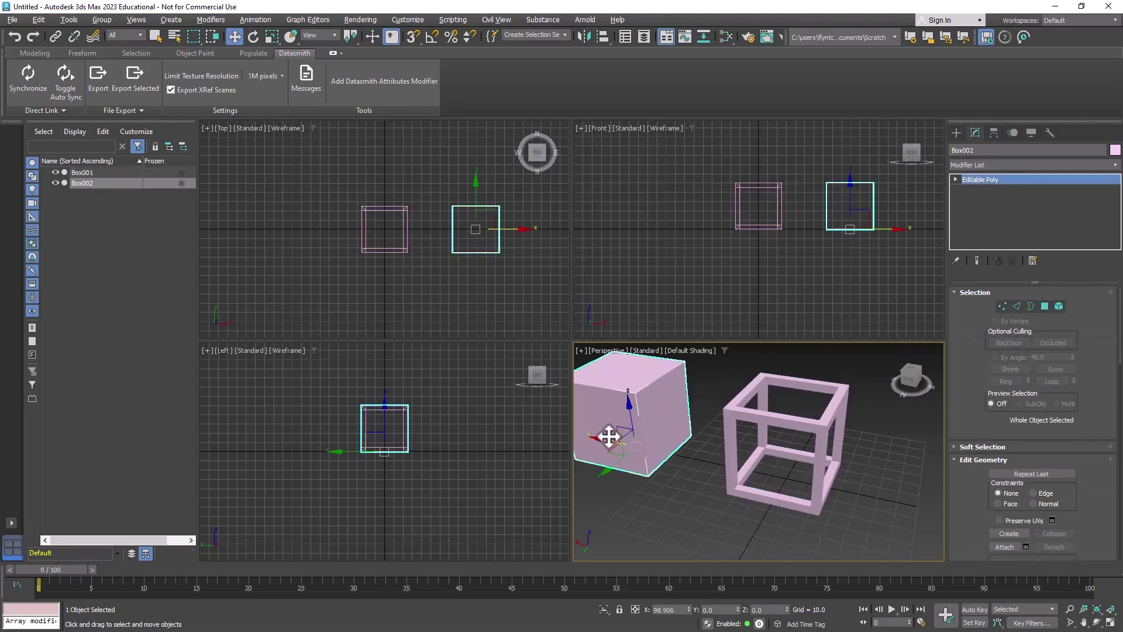
# - Move the solid cube copy onto the open frame and reset its X position to 0
pyautogui.moveTo(604, 431); pyautogui.dragTo(753, 495)
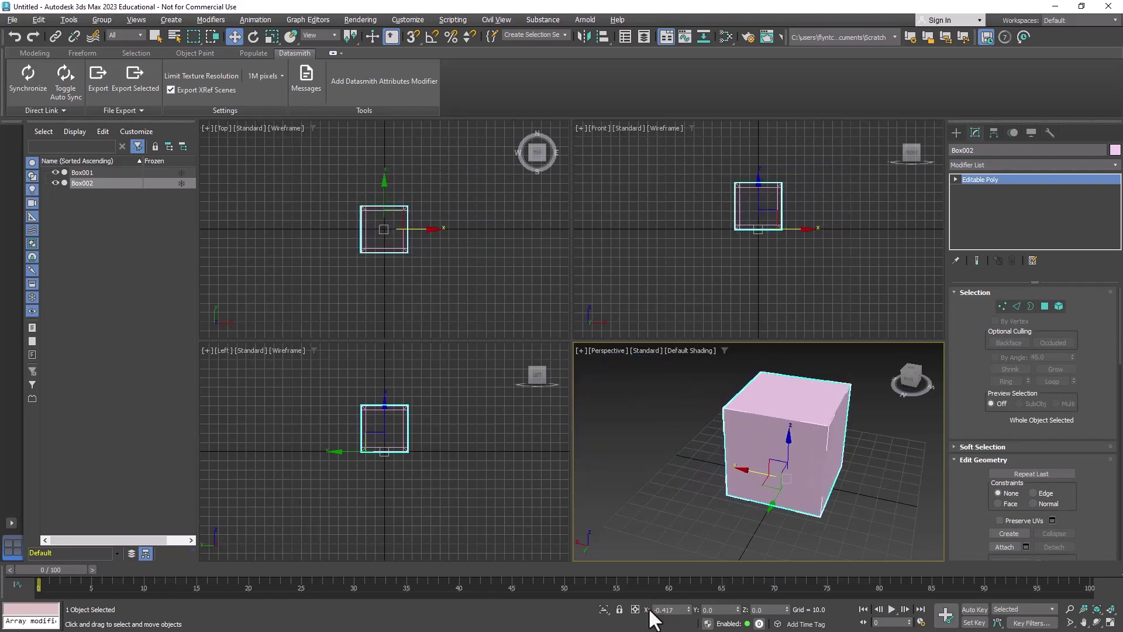
pyautogui.rightClick(689, 610)
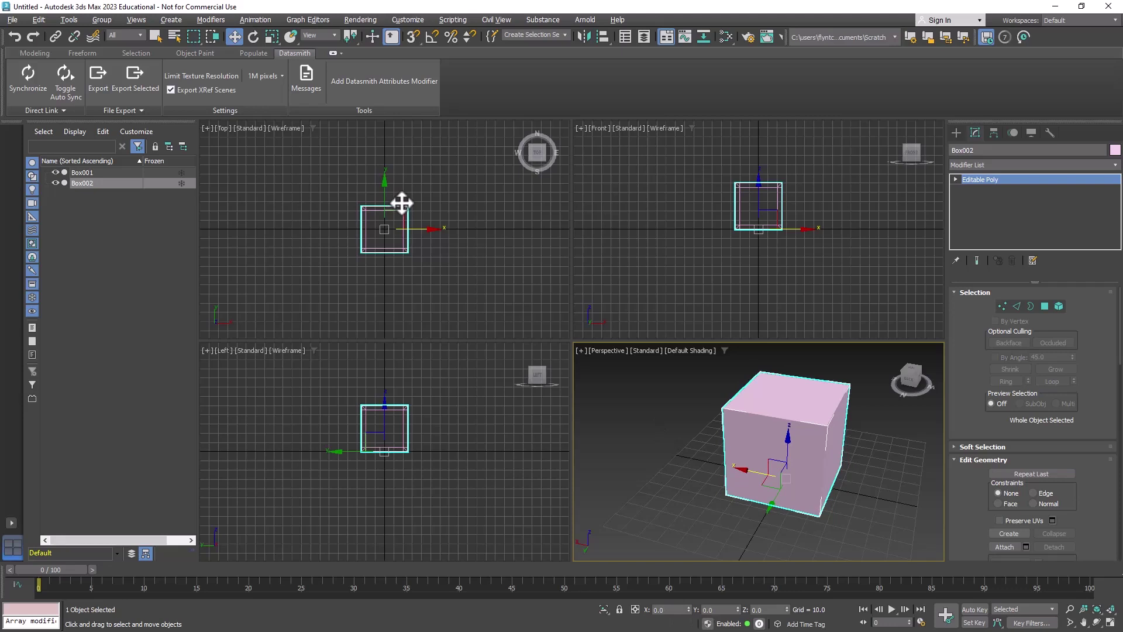
# - Scale the solid cube down uniformly to about 82% so it fits within the frame's inner edges
pyautogui.scroll(4, 401, 208)
pyautogui.click(378, 243)
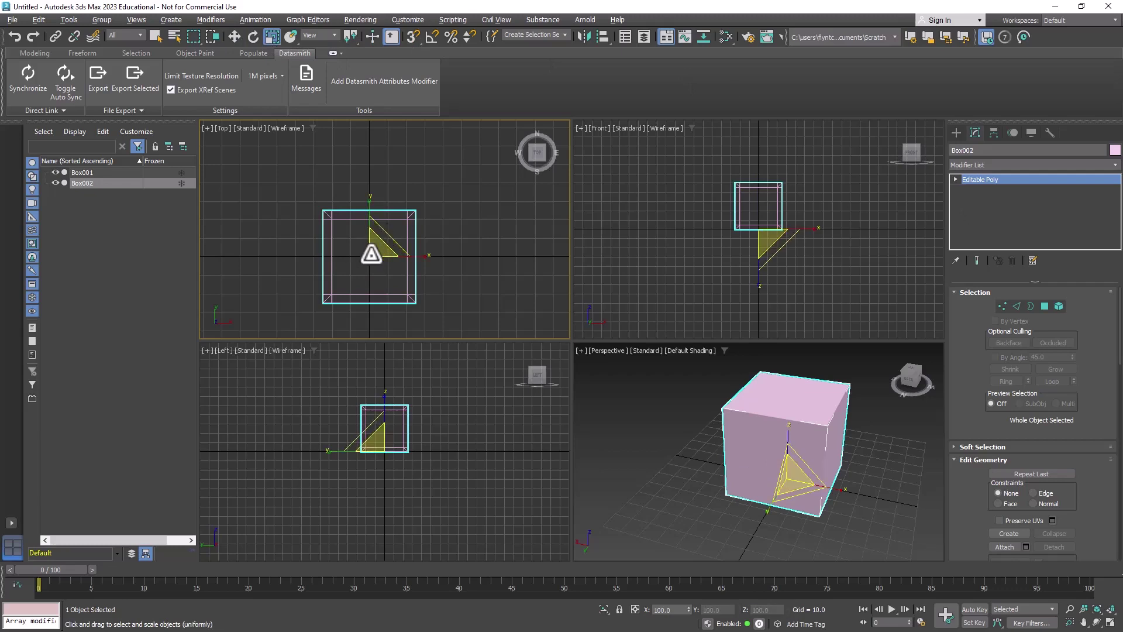
pyautogui.moveTo(371, 254); pyautogui.dragTo(349, 268)
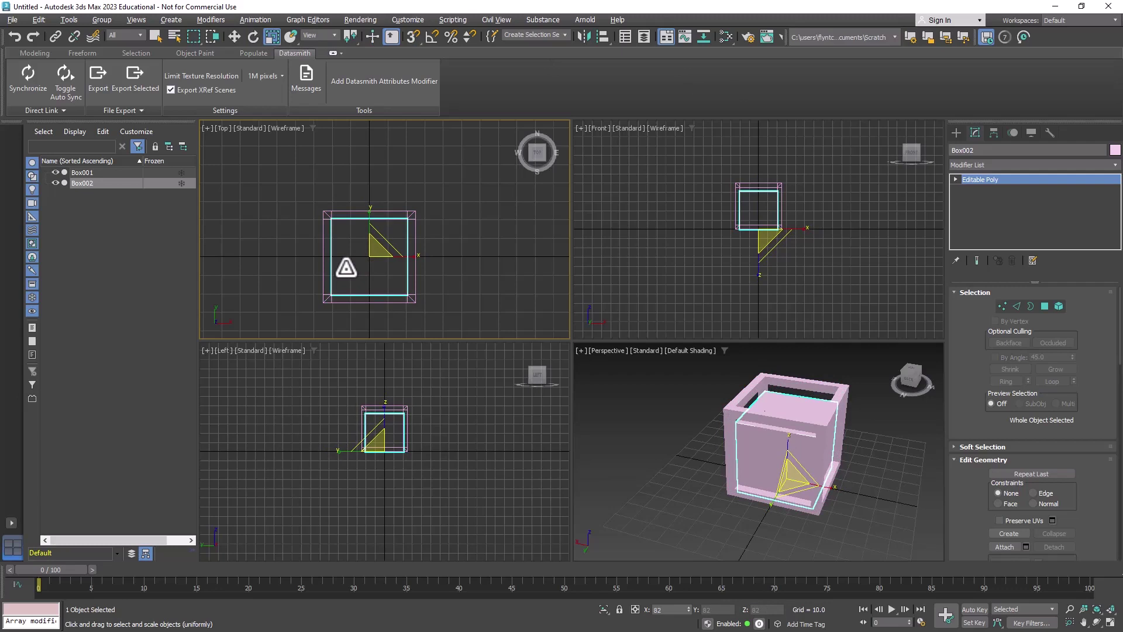
pyautogui.moveTo(346, 268); pyautogui.dragTo(346, 268)
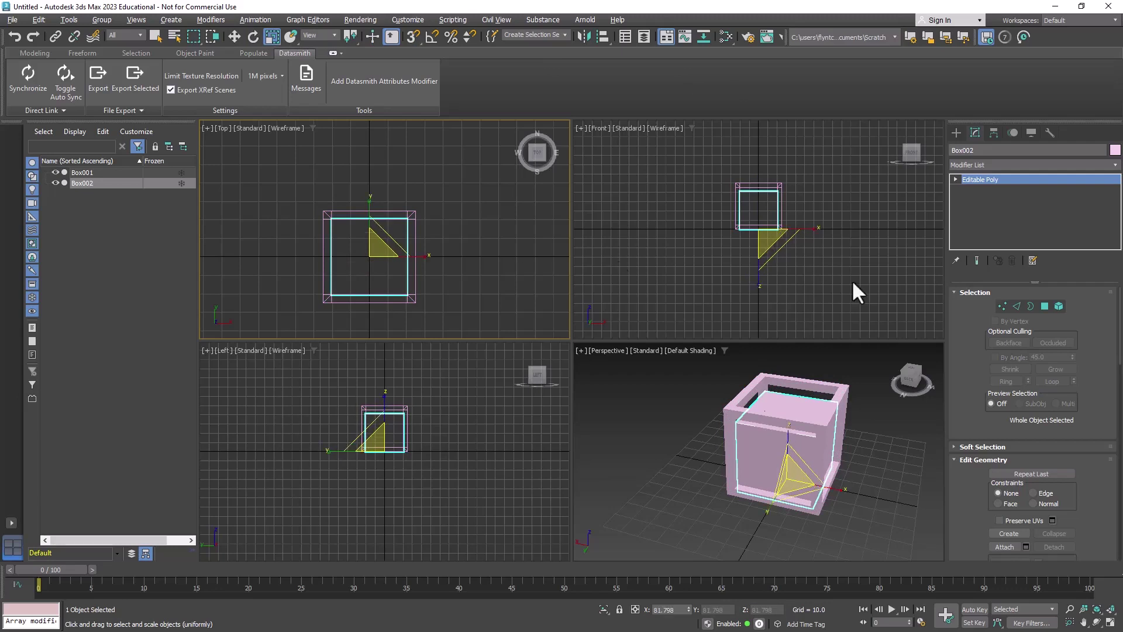
# - Raise the scaled inner cube to a Z position of about 4.5 so it is vertically centred in the frame
pyautogui.scroll(5, 731, 196)
pyautogui.scroll(-1, 759, 203)
pyautogui.moveTo(759, 202); pyautogui.dragTo(702, 215, button='middle')
pyautogui.click(234, 37)
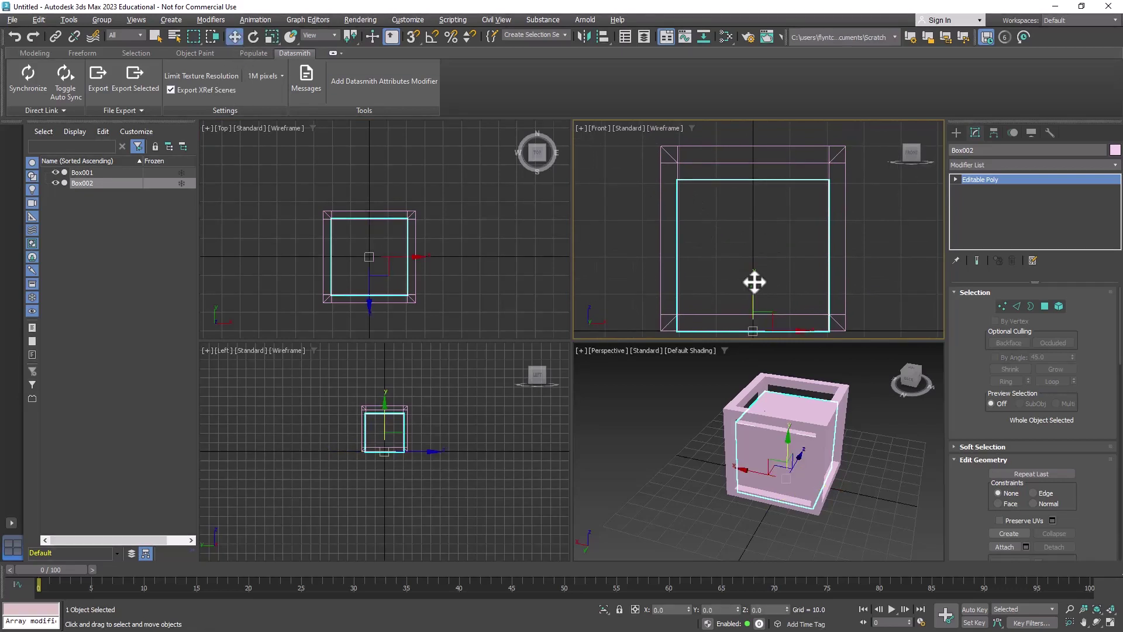
pyautogui.moveTo(753, 281); pyautogui.dragTo(755, 266)
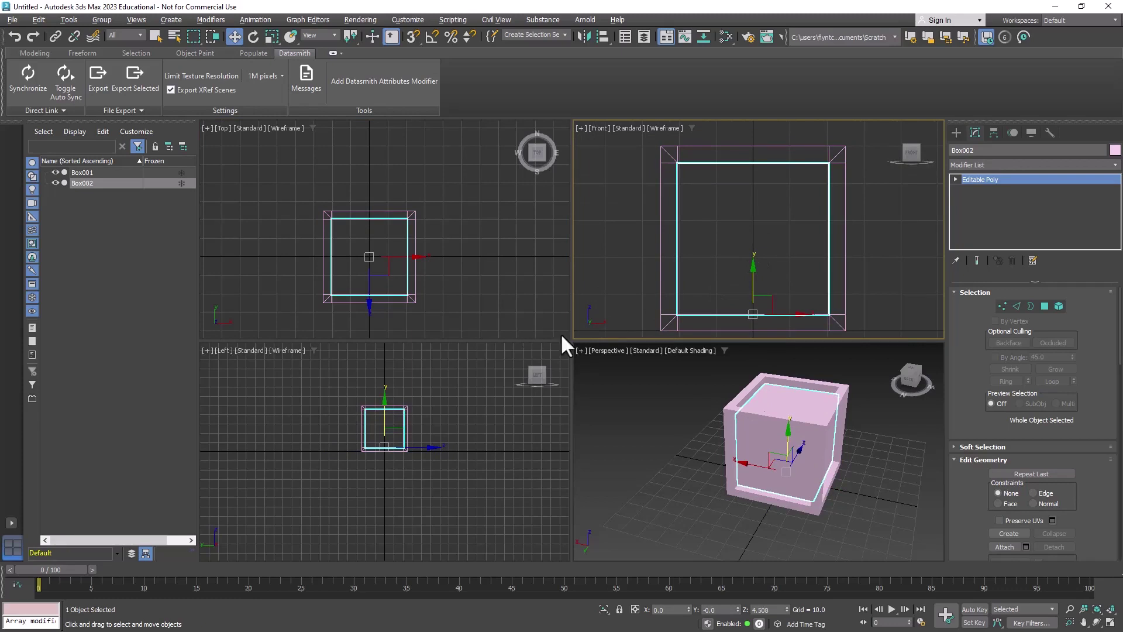
# - Turn on Edged Faces shading in the Perspective view and deselect the inner cube
pyautogui.rightClick(668, 381)
pyautogui.click(700, 351)
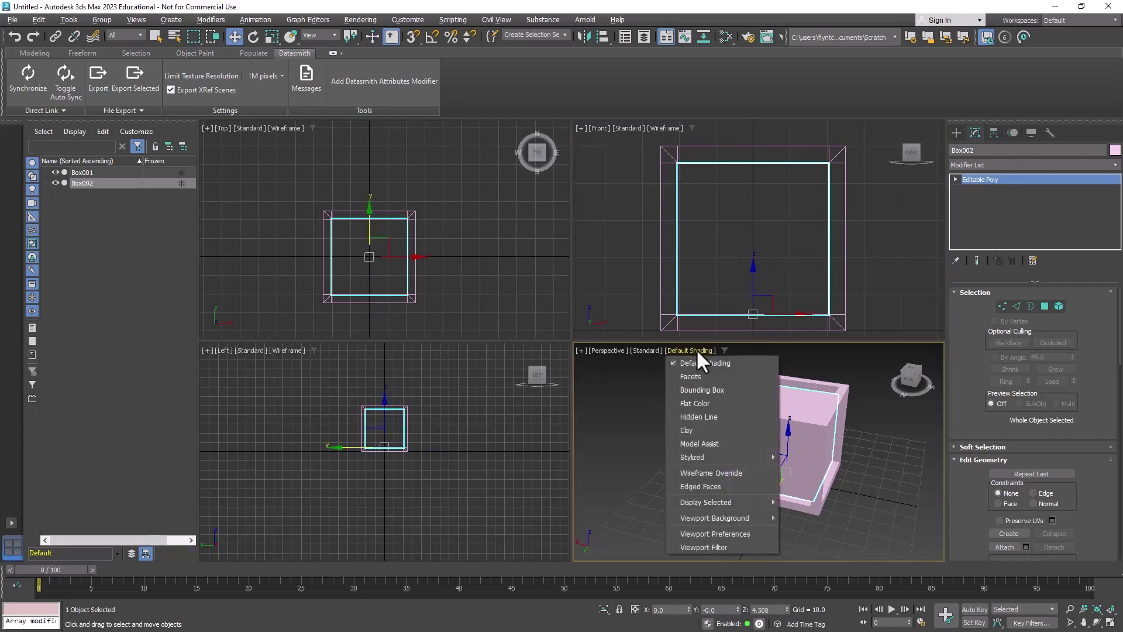
pyautogui.click(707, 486)
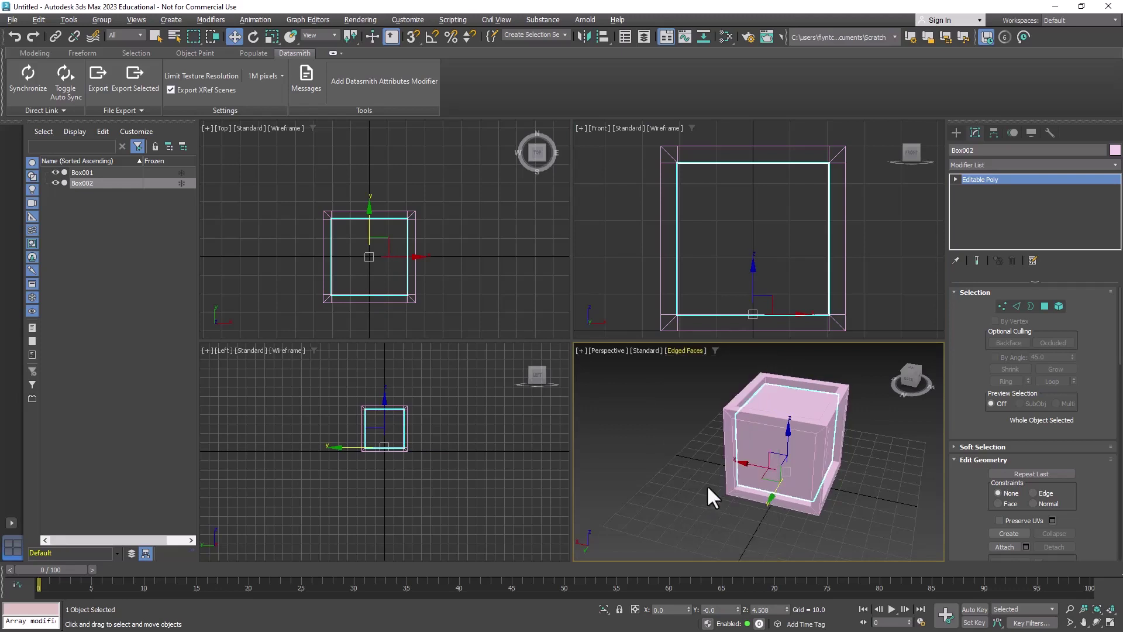
pyautogui.moveTo(706, 484)
pyautogui.mouseDown(button='middle')
pyautogui.moveTo(661, 471)
pyautogui.moveTo(642, 487)
pyautogui.moveTo(667, 475)
pyautogui.moveTo(678, 447)
pyautogui.mouseUp(button='middle')
pyautogui.keyDown('alt'); pyautogui.moveTo(777, 482); pyautogui.dragTo(817, 472, button='middle'); pyautogui.keyUp('alt')
pyautogui.click(840, 466)
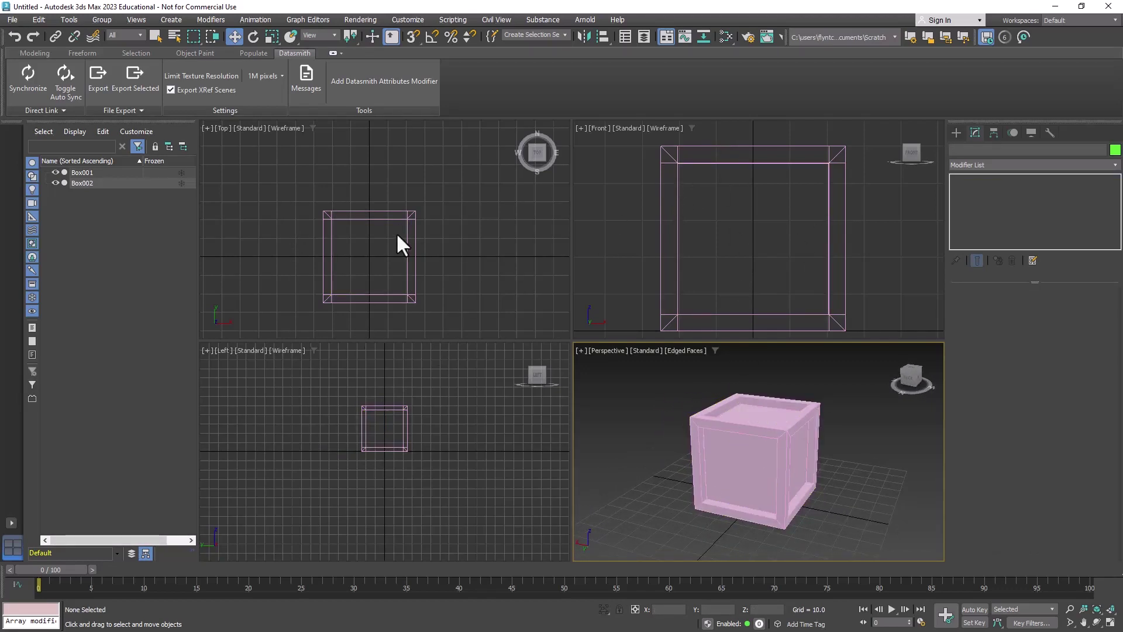
# - Create a box about 40.7 wide, 5.2 long and 2.7 high across the frame's middle in the Top view
pyautogui.moveTo(396, 244); pyautogui.dragTo(398, 231, button='middle')
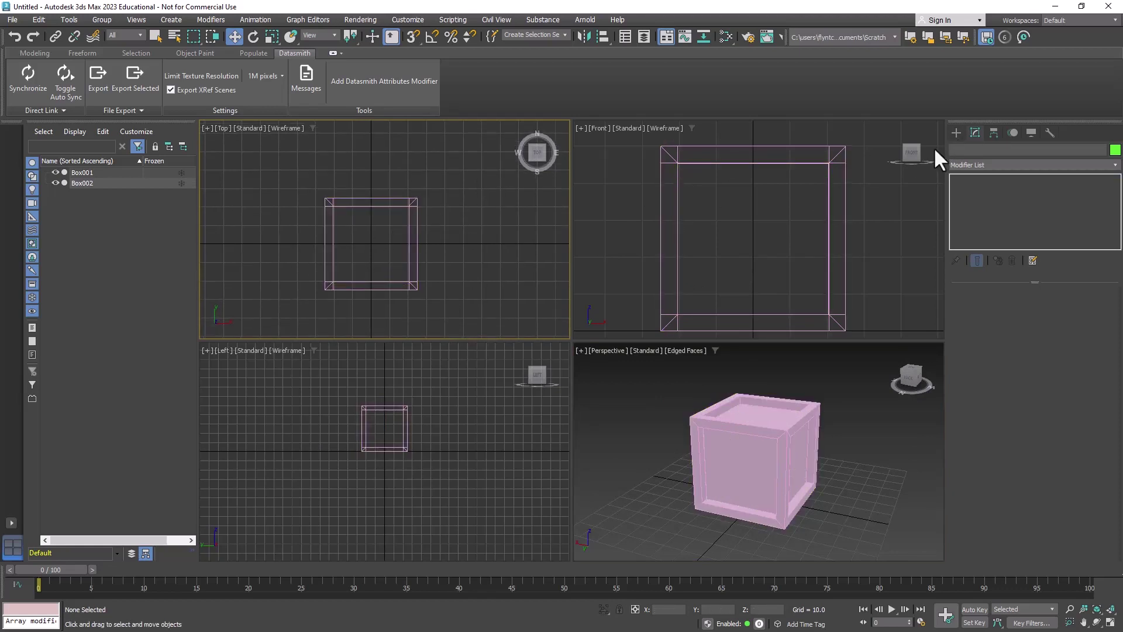
pyautogui.click(957, 133)
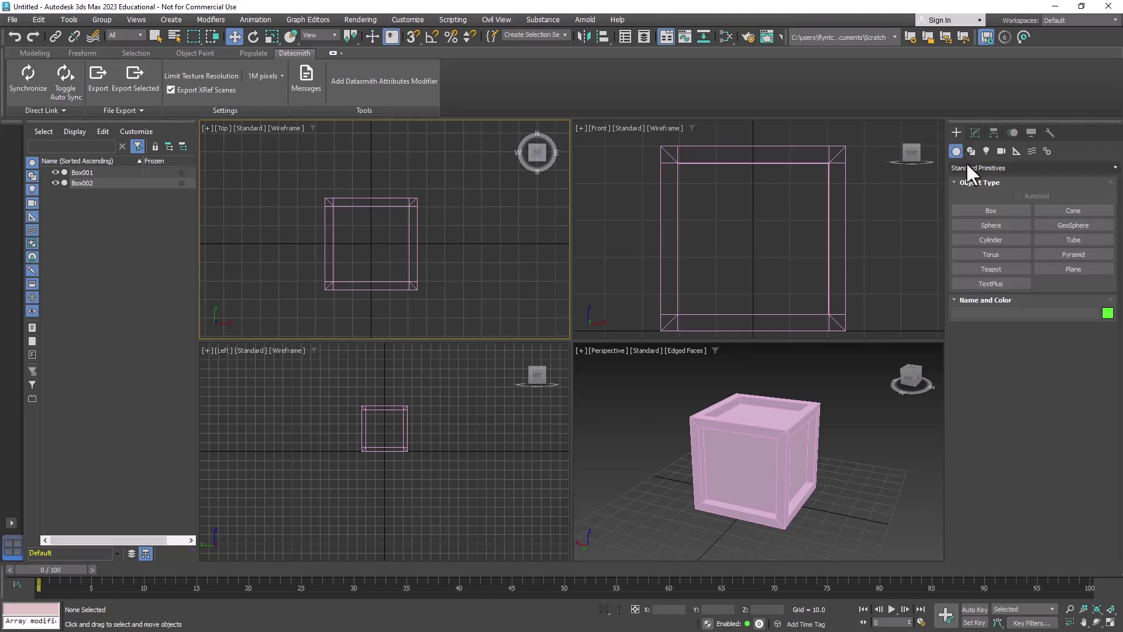
pyautogui.click(990, 210)
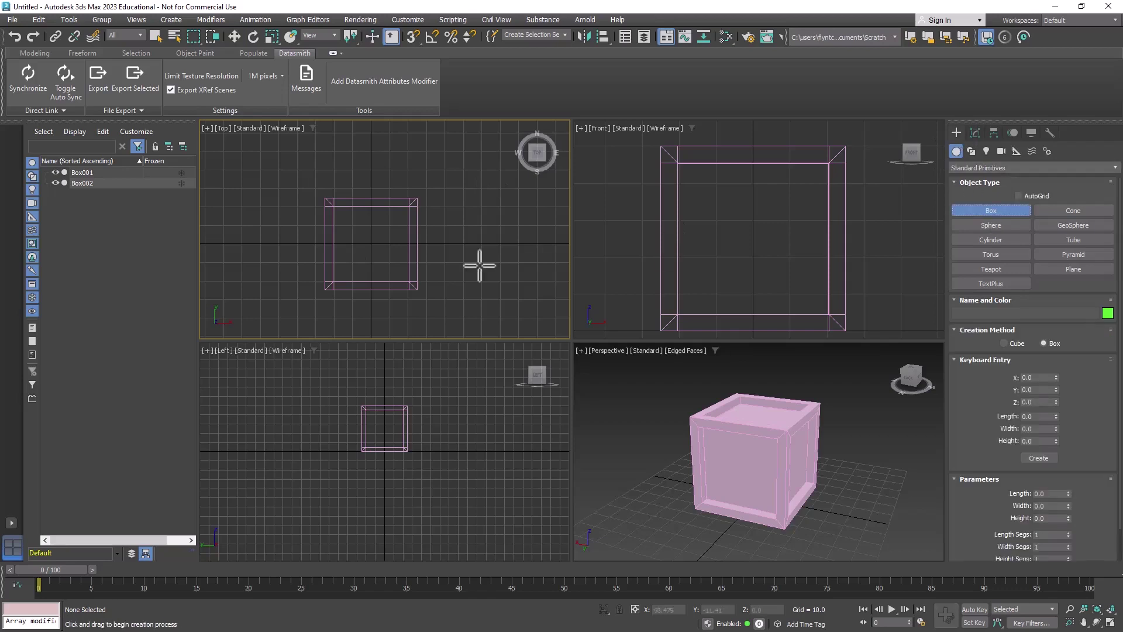
pyautogui.scroll(5, 335, 239)
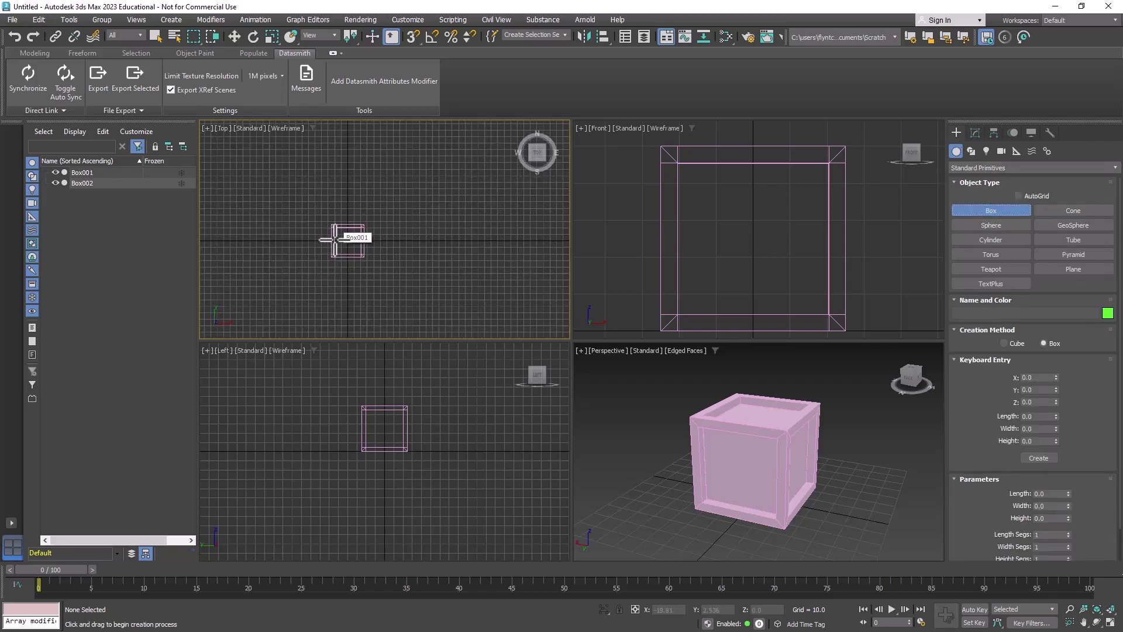
pyautogui.moveTo(331, 231); pyautogui.dragTo(326, 221, button='middle')
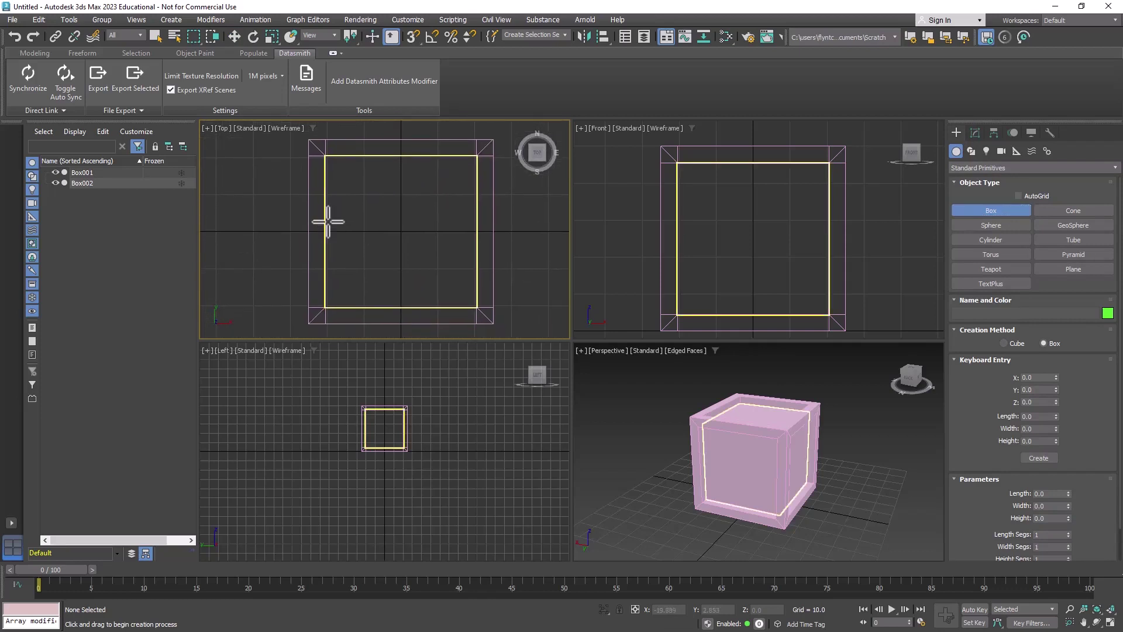
pyautogui.moveTo(326, 220); pyautogui.dragTo(477, 238)
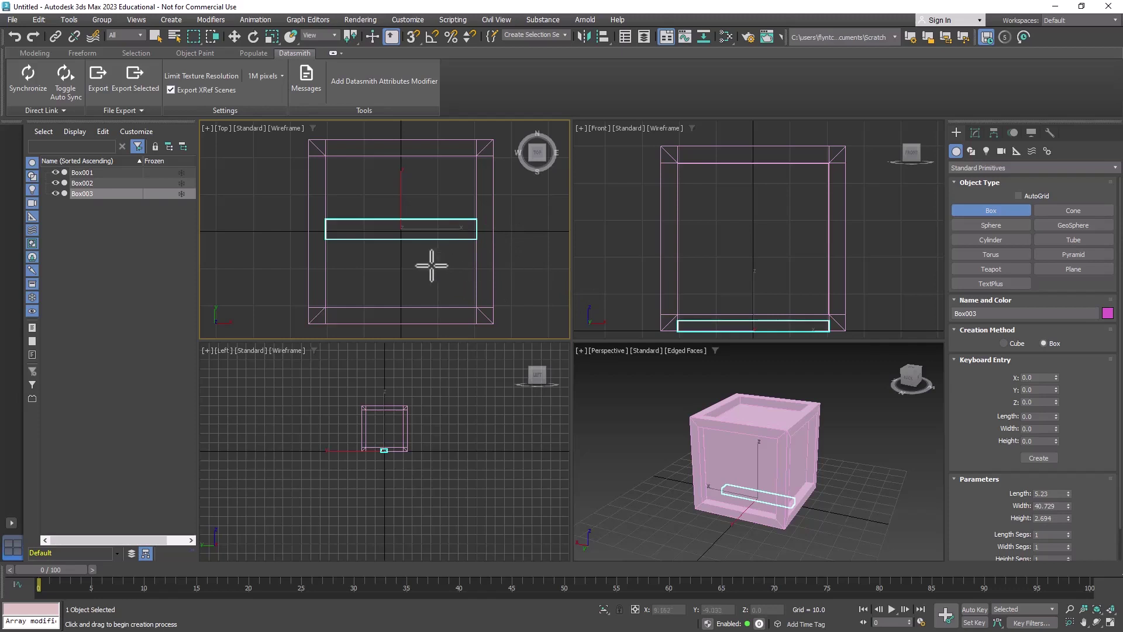
pyautogui.press('w')
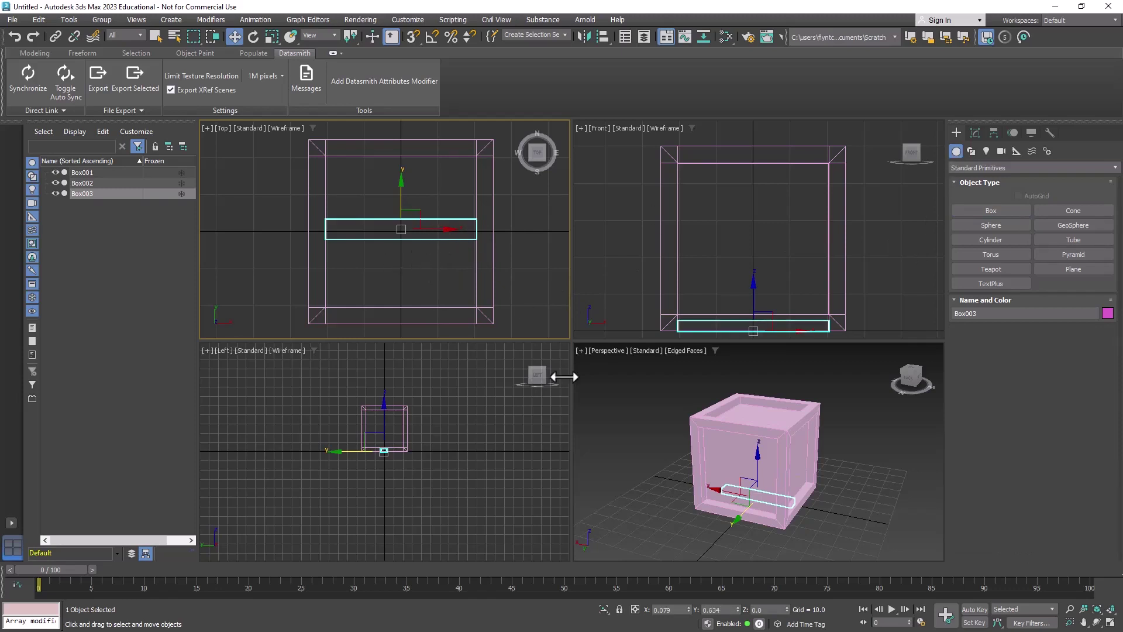
# - Convert the new thin box to an Editable Poly
pyautogui.rightClick(424, 233)
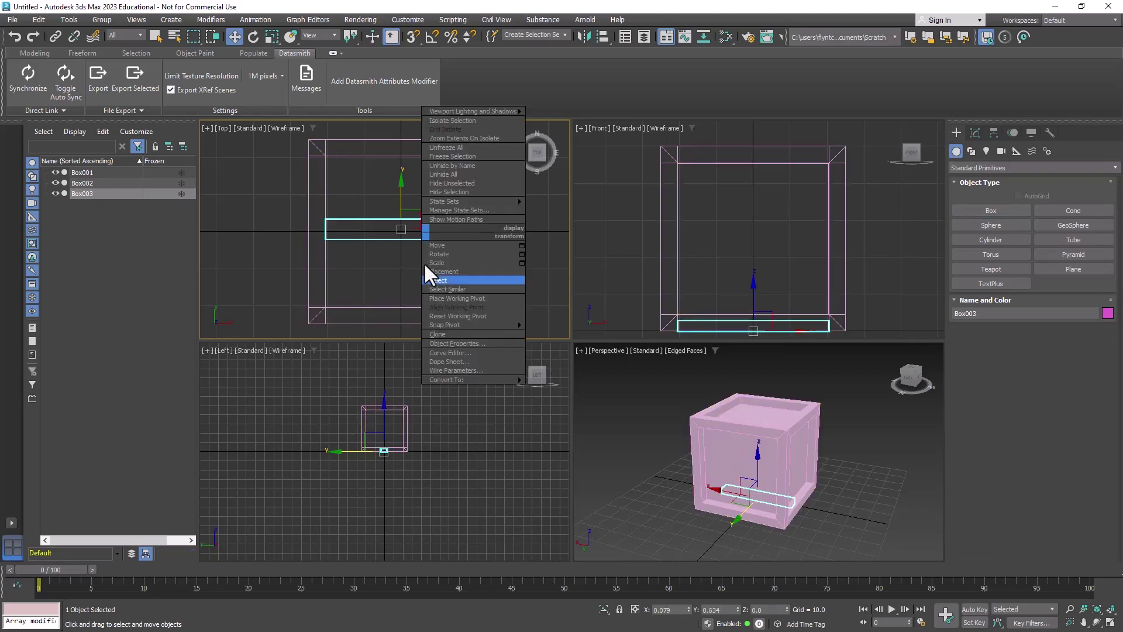
pyautogui.moveTo(465, 378)
pyautogui.click(392, 387)
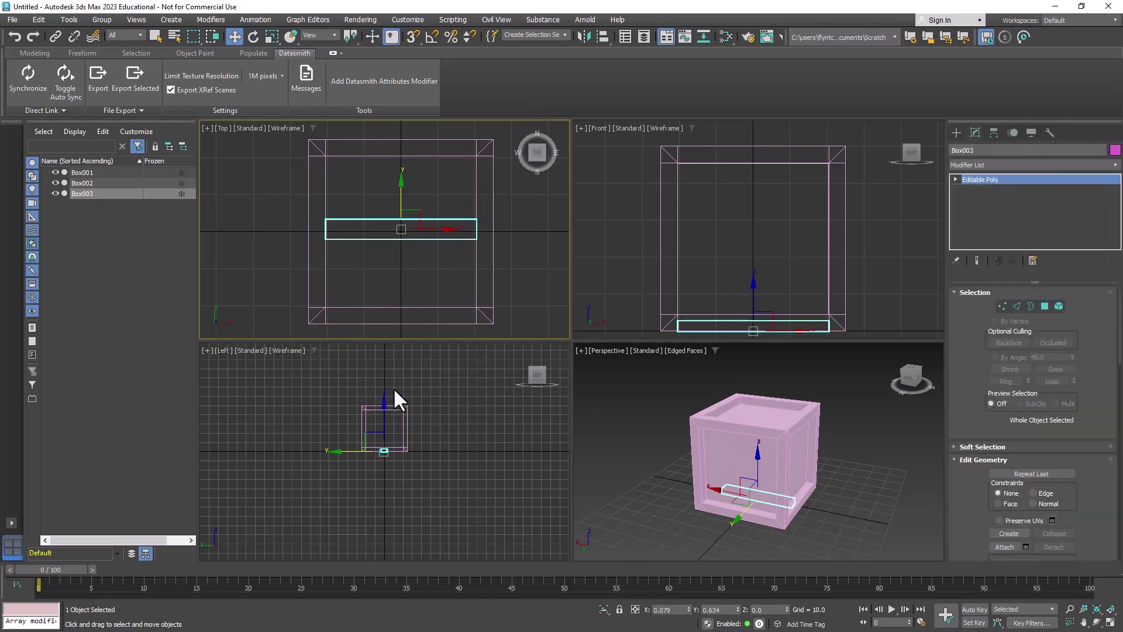
# - Move the bar's positive-X end vertices to Y about 18 and its negative-X end vertices to Y about -18, forming a diagonal, and leave vertex editing
pyautogui.click(1002, 305)
pyautogui.moveTo(497, 270); pyautogui.dragTo(498, 271)
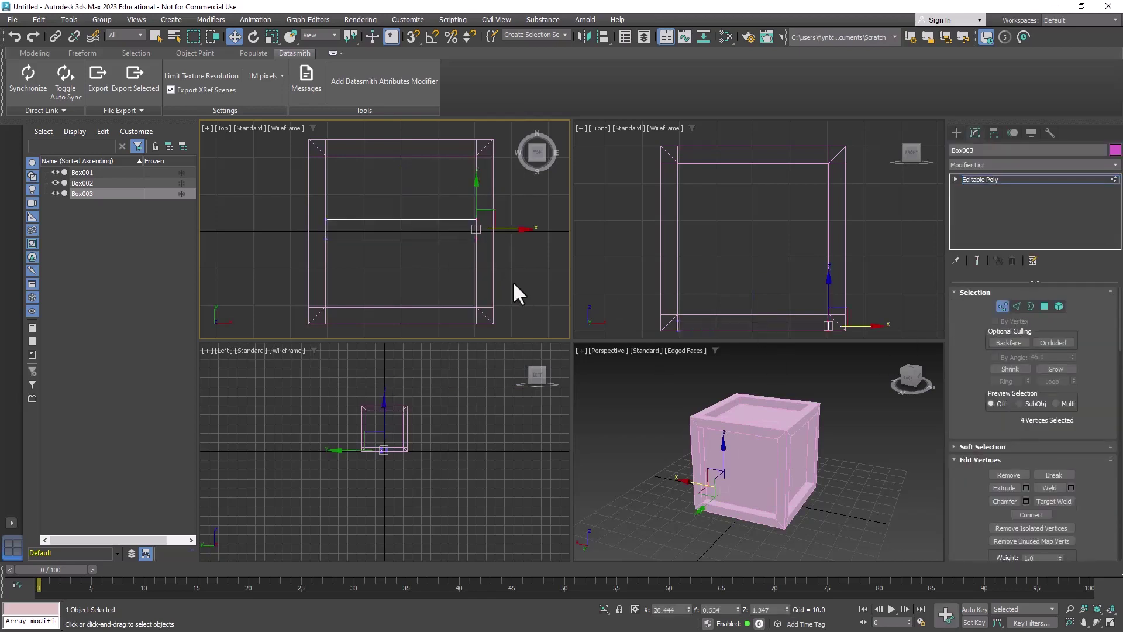
pyautogui.moveTo(477, 192); pyautogui.dragTo(481, 127)
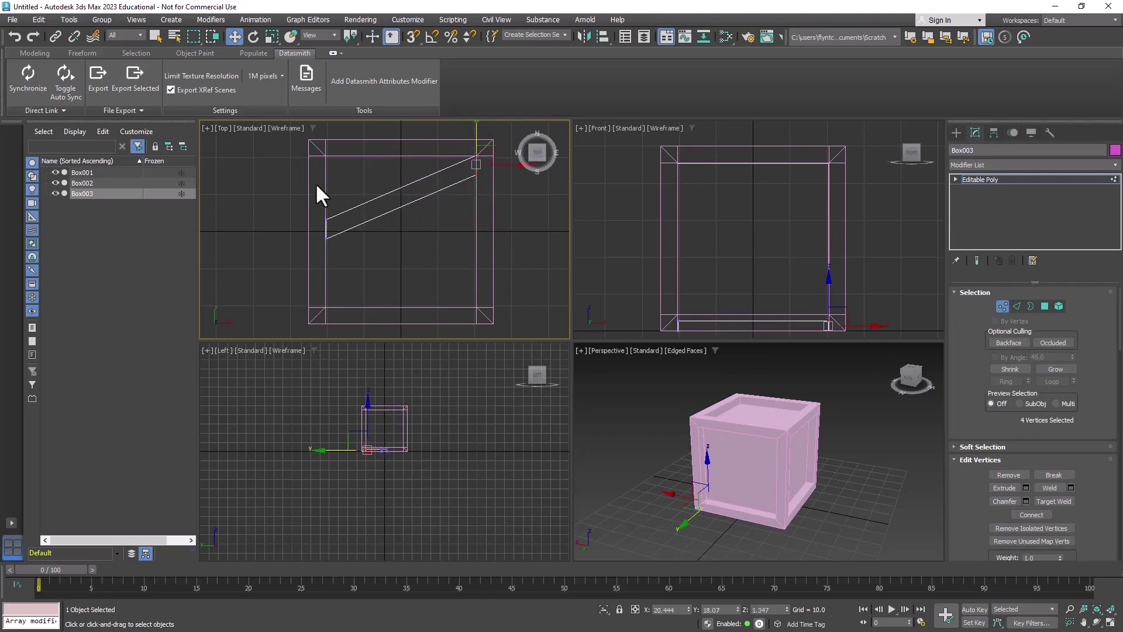
pyautogui.moveTo(349, 284); pyautogui.dragTo(349, 285)
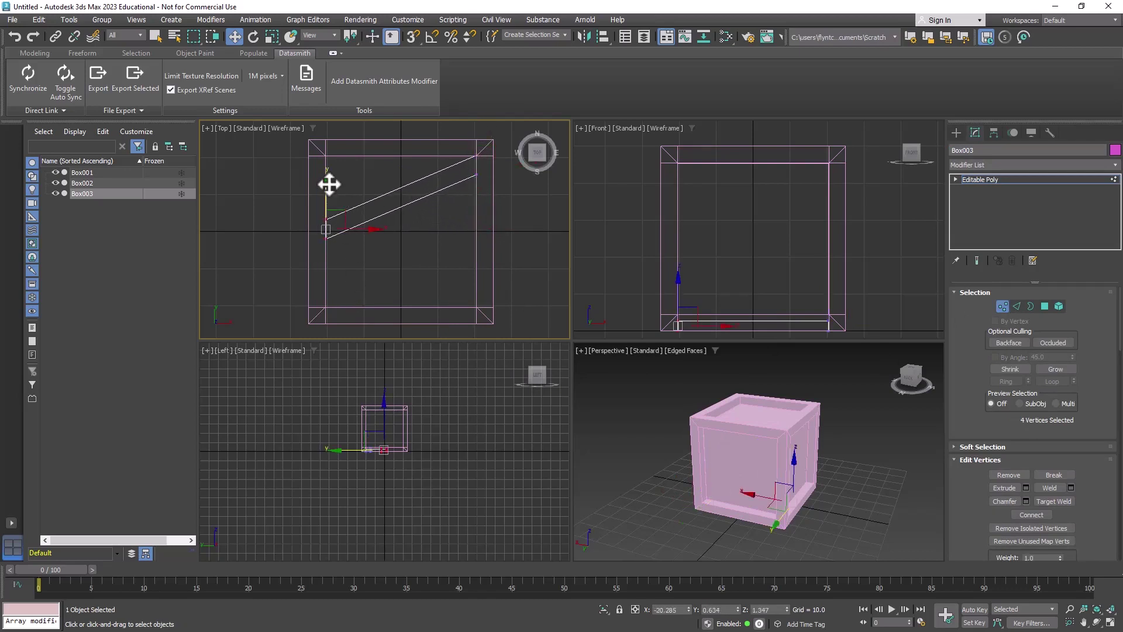
pyautogui.moveTo(327, 186); pyautogui.dragTo(331, 255)
pyautogui.scroll(5, 735, 303)
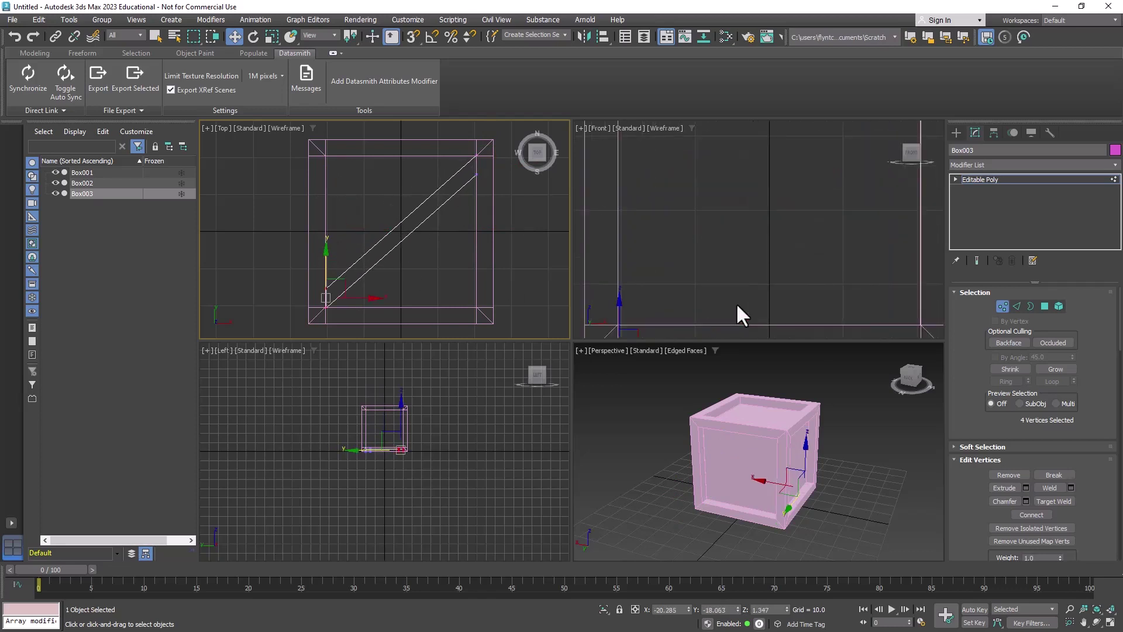
pyautogui.moveTo(736, 303); pyautogui.dragTo(739, 213, button='middle')
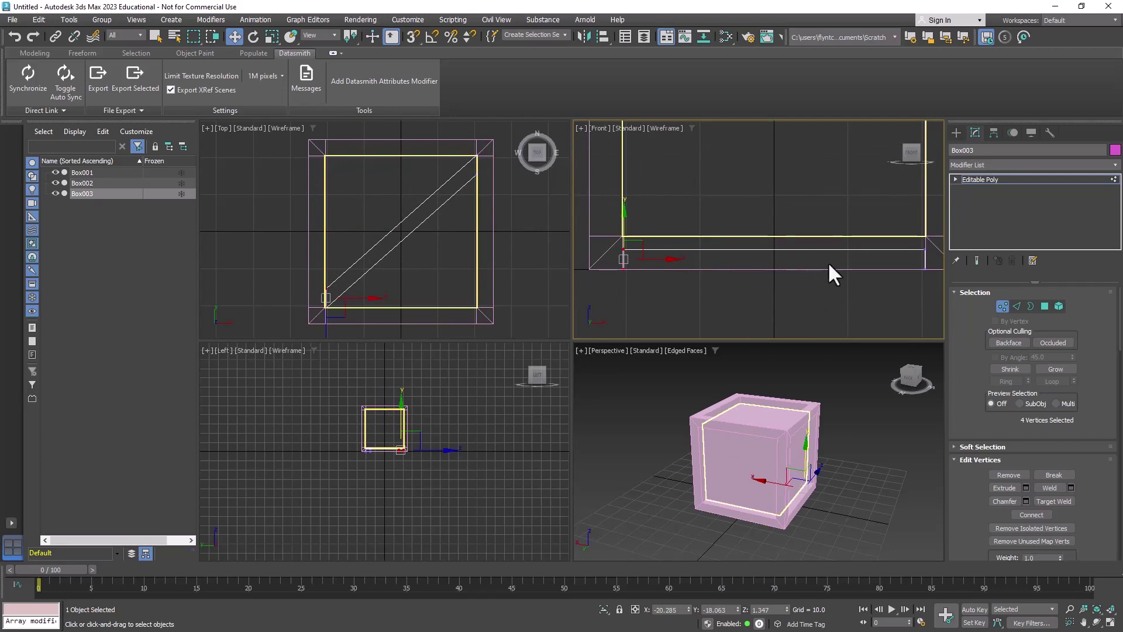
pyautogui.moveTo(827, 261); pyautogui.dragTo(809, 269, button='middle')
pyautogui.moveTo(714, 283)
pyautogui.mouseDown(button='middle')
pyautogui.moveTo(719, 269)
pyautogui.moveTo(721, 286)
pyautogui.mouseUp(button='middle')
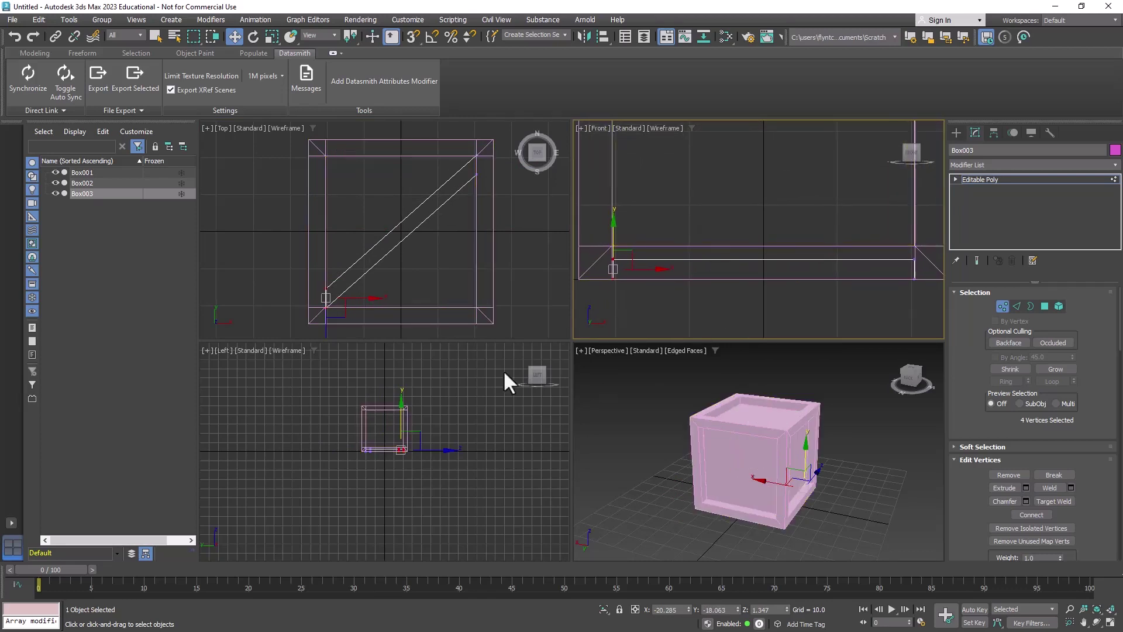
pyautogui.scroll(-3, 390, 301)
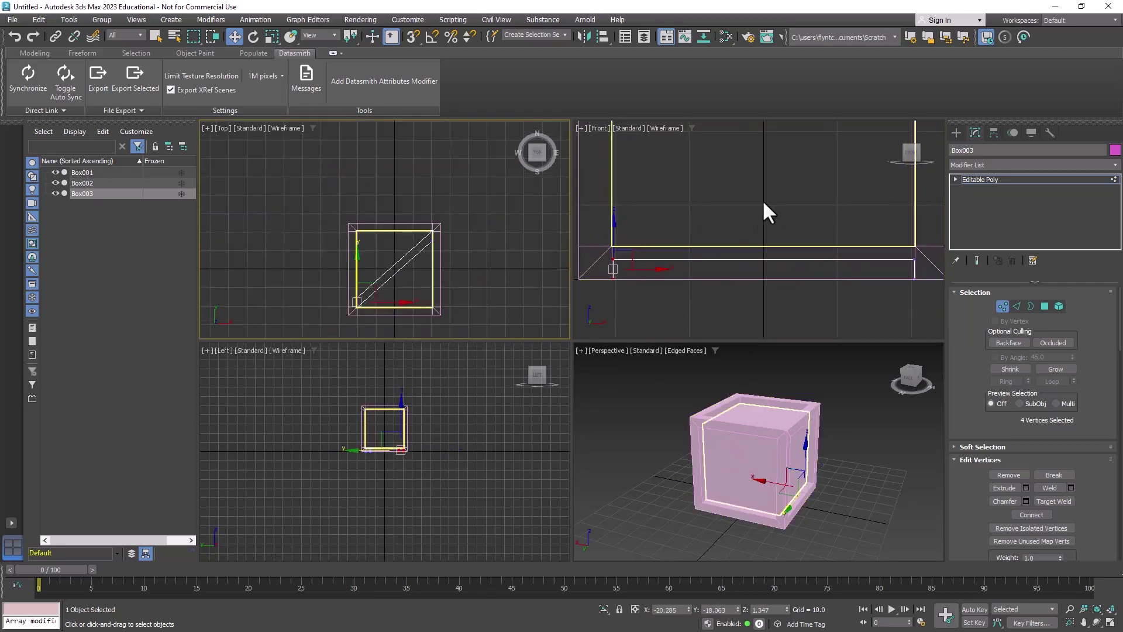
pyautogui.moveTo(763, 203); pyautogui.dragTo(757, 225, button='middle')
pyautogui.scroll(-3, 756, 226)
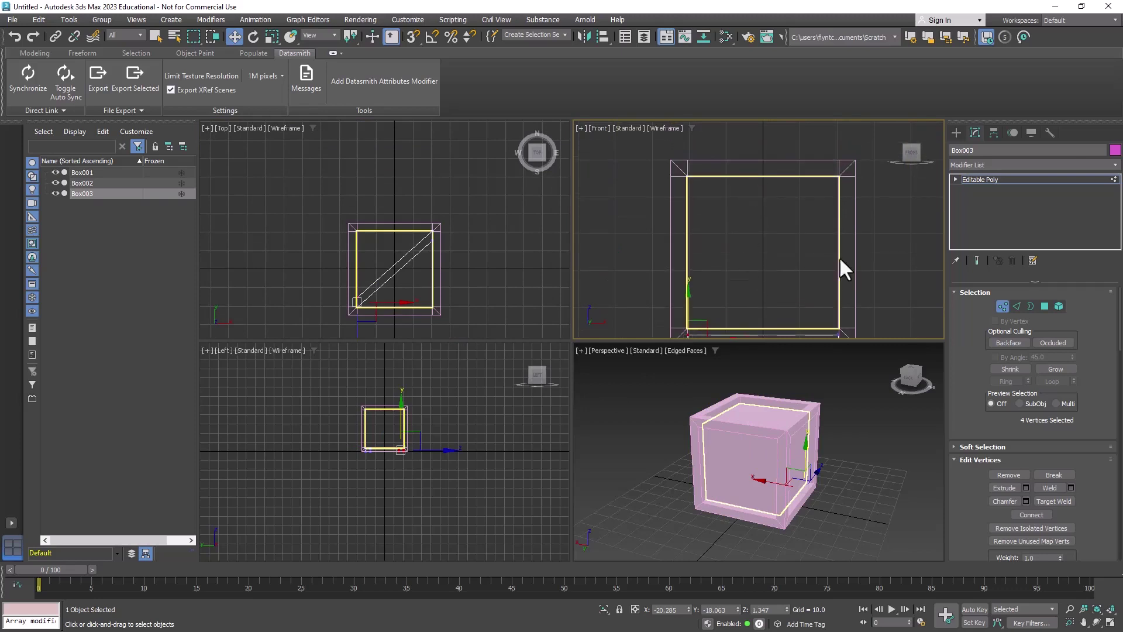
pyautogui.click(1001, 306)
# - Copy the diagonal bar straight up to a Z position of about 46, within the crate's top frame, and deselect it
pyautogui.moveTo(843, 284); pyautogui.dragTo(827, 263, button='middle')
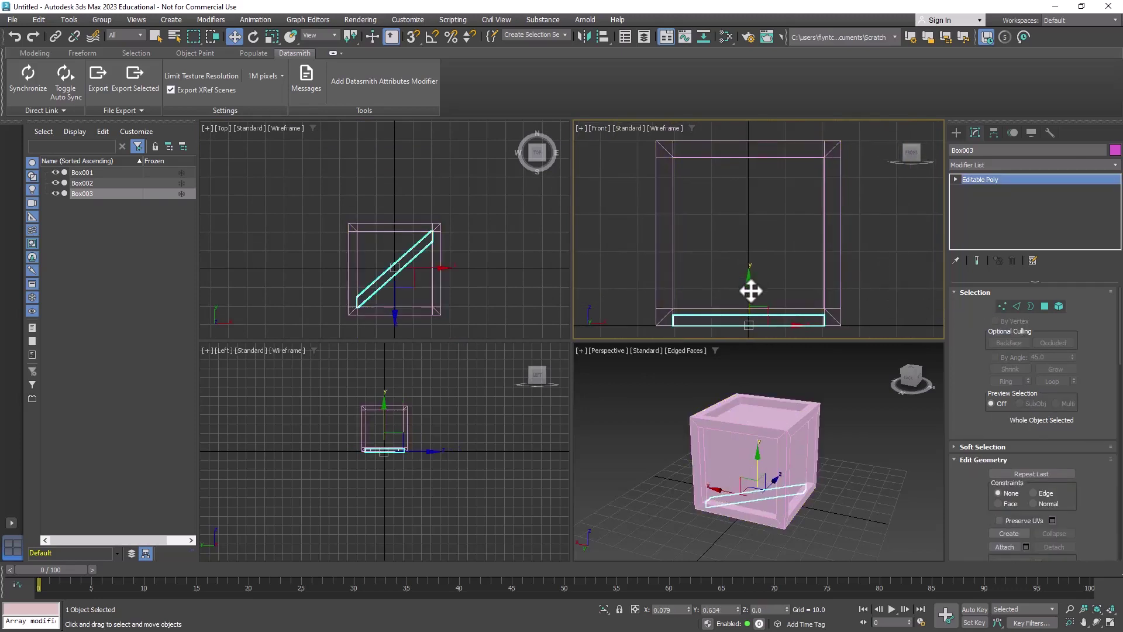
pyautogui.keyDown('shift'); pyautogui.moveTo(751, 291); pyautogui.dragTo(766, 124); pyautogui.keyUp('shift')
pyautogui.click(560, 372)
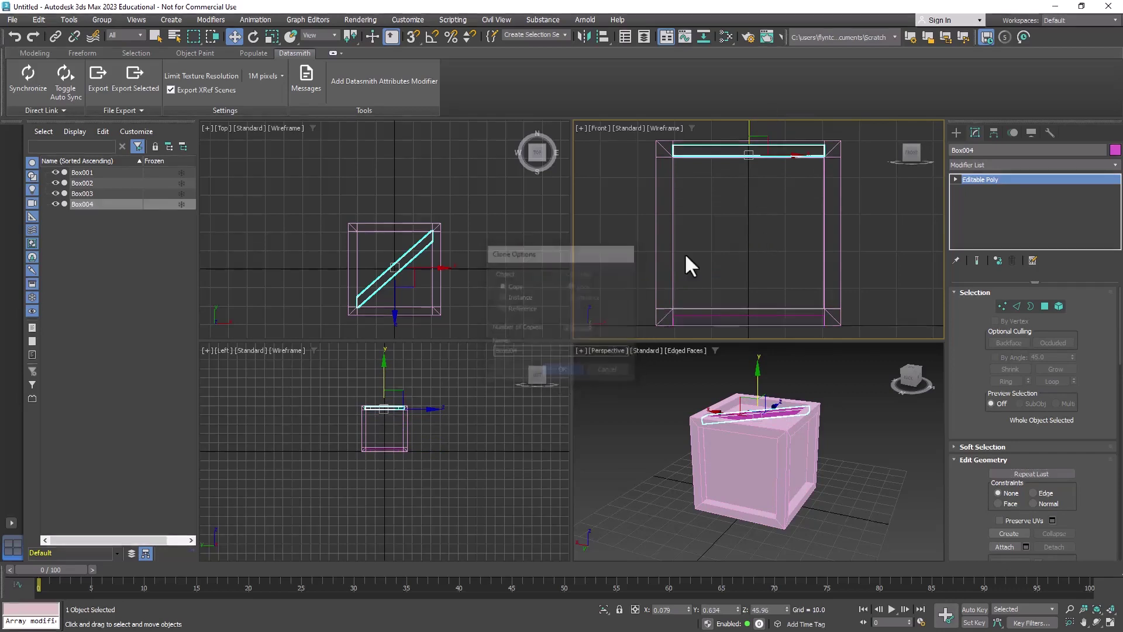
pyautogui.scroll(-5, 724, 233)
pyautogui.scroll(6, 724, 234)
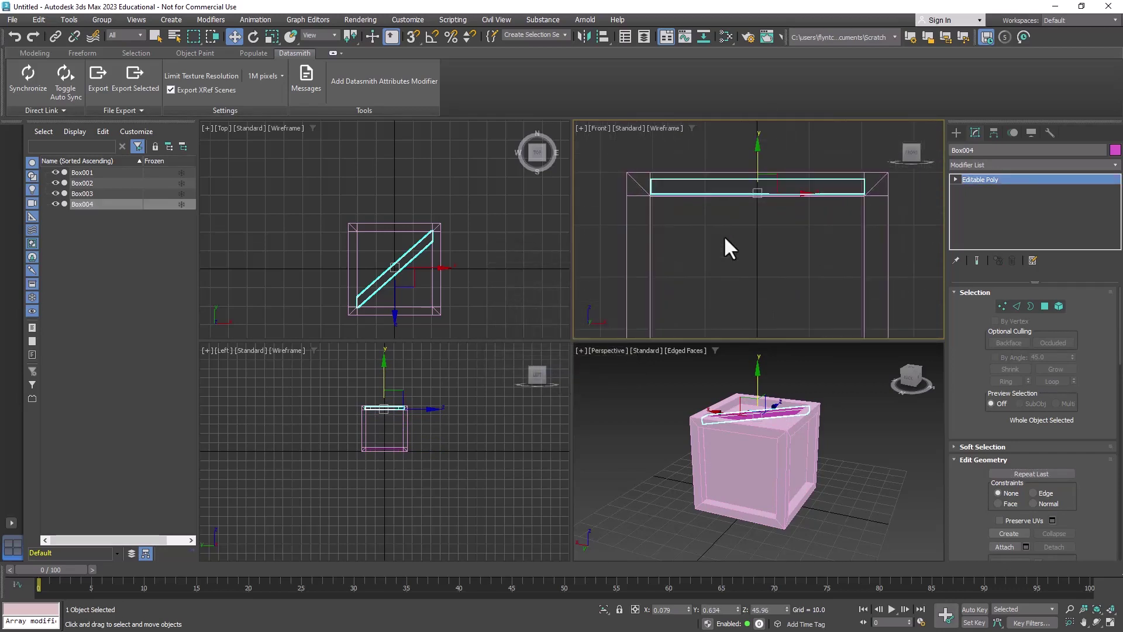
pyautogui.click(931, 466)
pyautogui.moveTo(823, 448)
pyautogui.keyDown('alt'); pyautogui.mouseDown(button='middle')
pyautogui.moveTo(830, 469)
pyautogui.moveTo(917, 448)
pyautogui.moveTo(875, 450)
pyautogui.moveTo(840, 514)
pyautogui.moveTo(801, 355)
pyautogui.moveTo(812, 430)
pyautogui.moveTo(843, 452)
pyautogui.mouseUp(button='middle'); pyautogui.keyUp('alt')
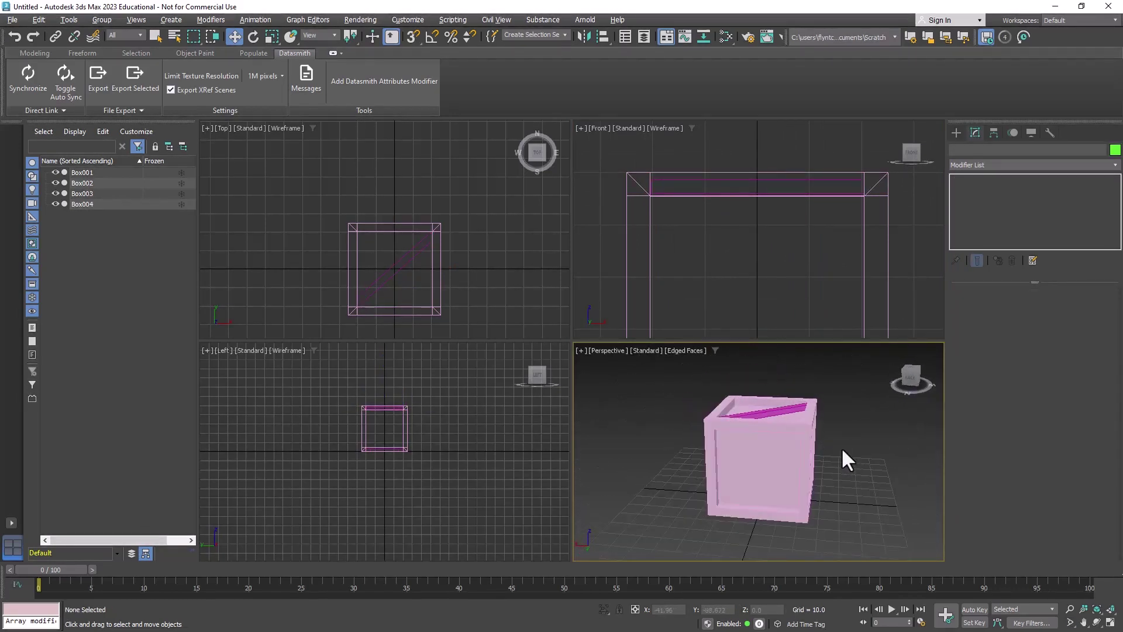
# - Copy the crate's top diagonal brace rotated exactly 90 degrees about the Y axis, with angle snapping turned on
pyautogui.click(400, 269)
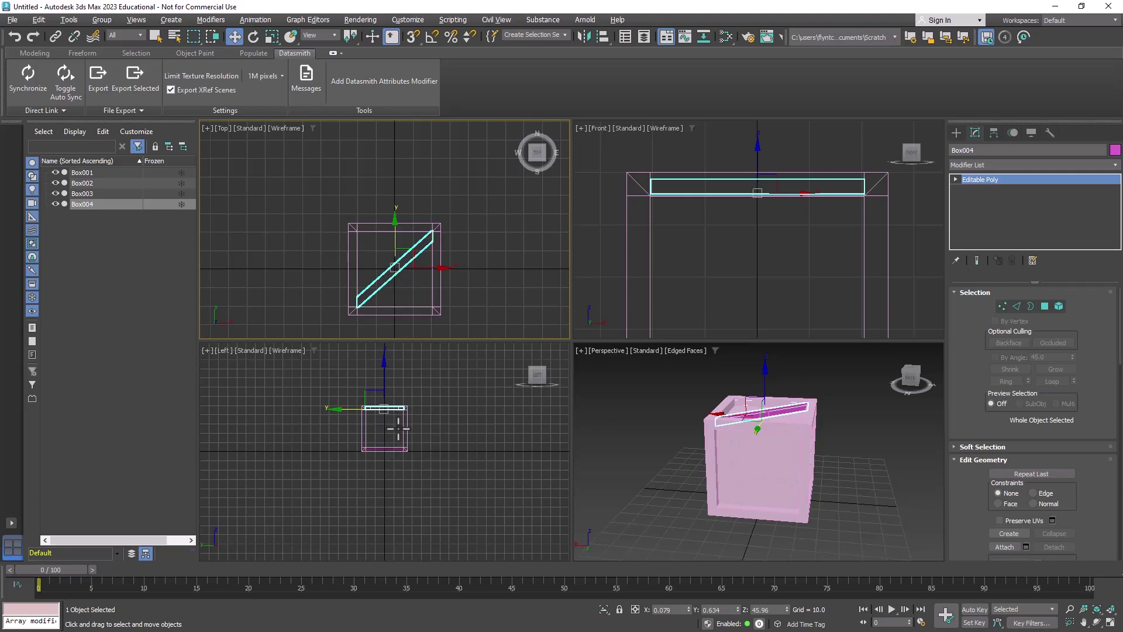
pyautogui.keyDown('alt'); pyautogui.moveTo(799, 469); pyautogui.dragTo(744, 467, button='middle'); pyautogui.keyUp('alt')
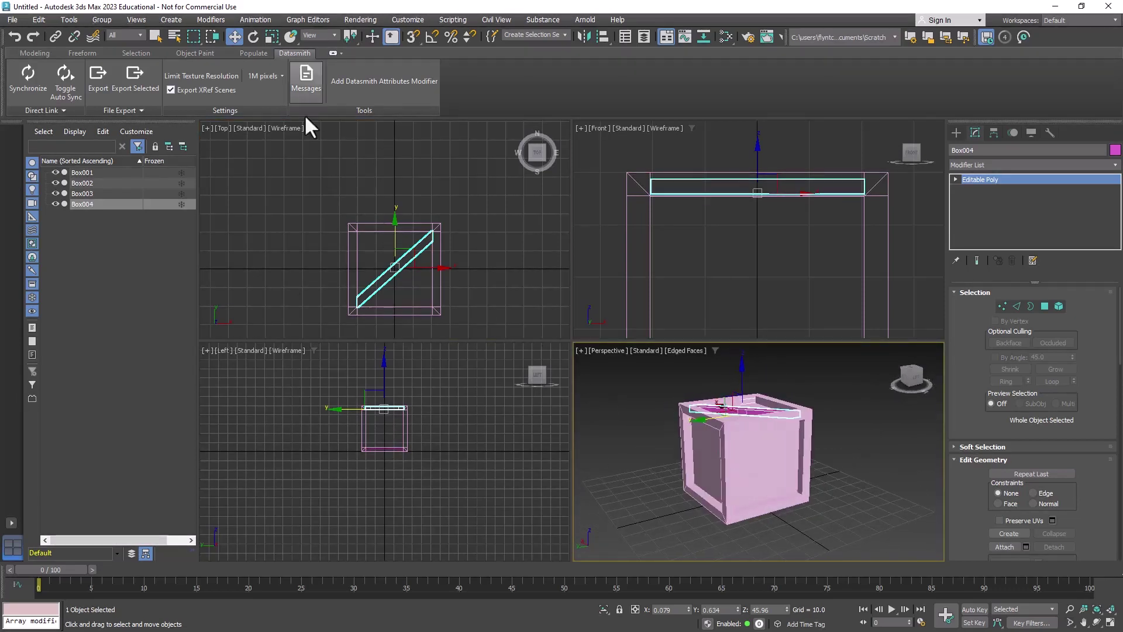
pyautogui.moveTo(403, 266); pyautogui.dragTo(393, 244, button='middle')
pyautogui.moveTo(712, 238); pyautogui.dragTo(714, 233, button='middle')
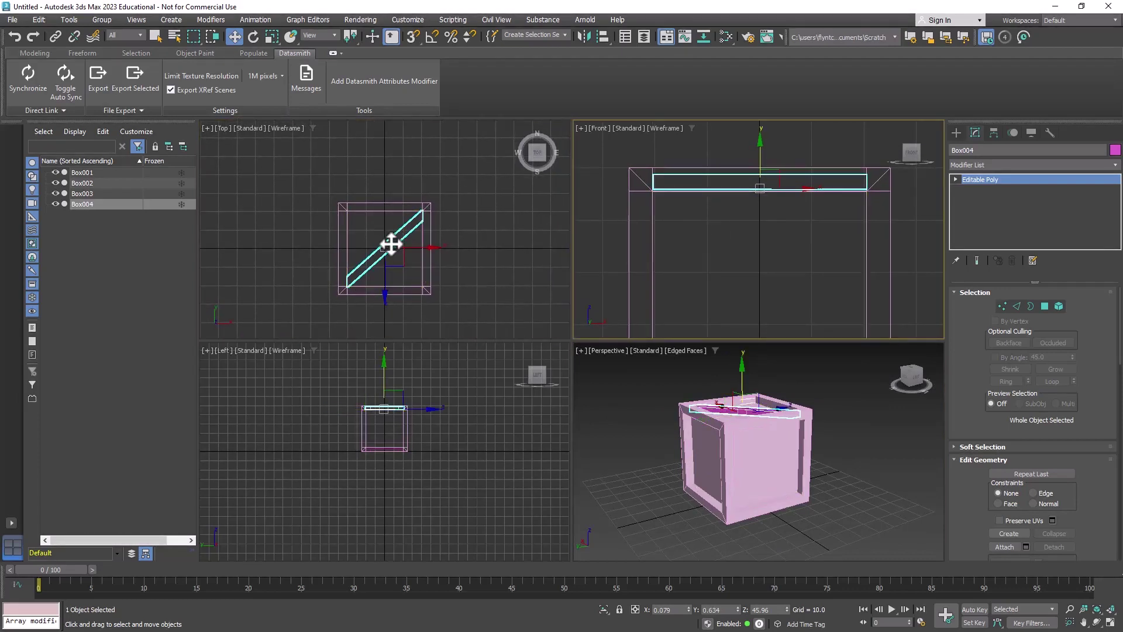
pyautogui.click(253, 37)
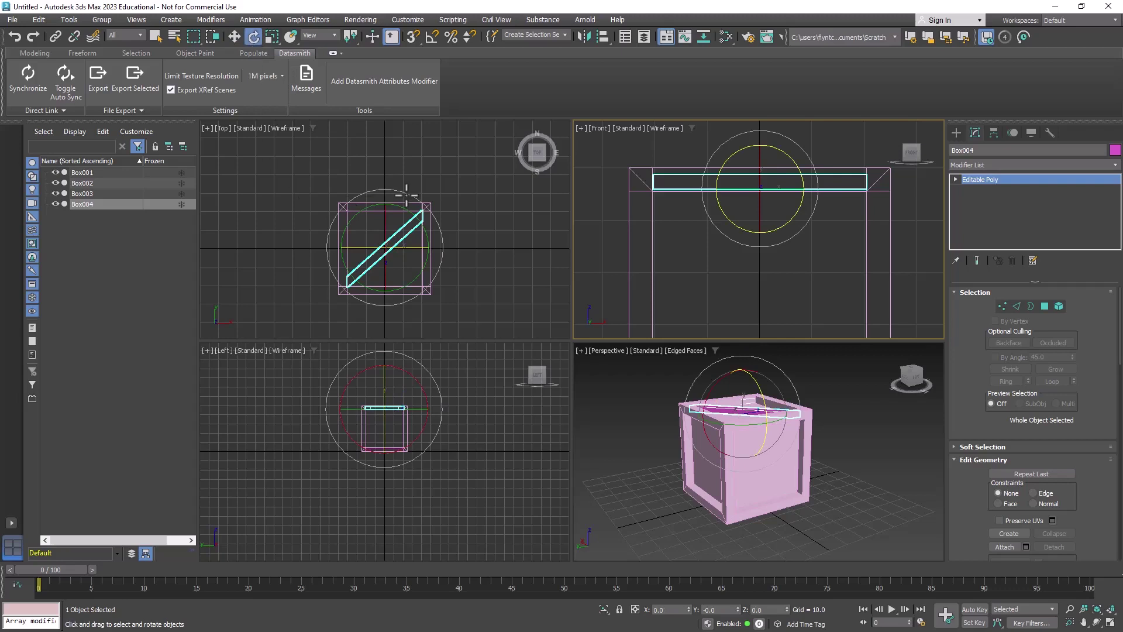
pyautogui.click(426, 39)
pyautogui.keyDown('shift'); pyautogui.moveTo(369, 246); pyautogui.dragTo(421, 251); pyautogui.keyUp('shift')
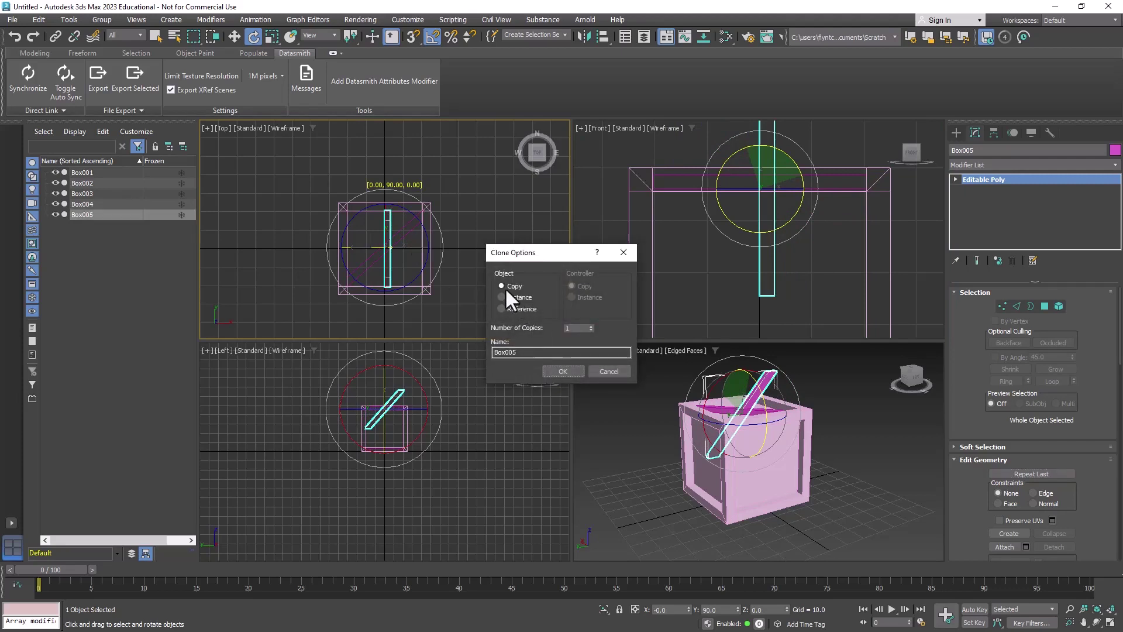
pyautogui.click(562, 370)
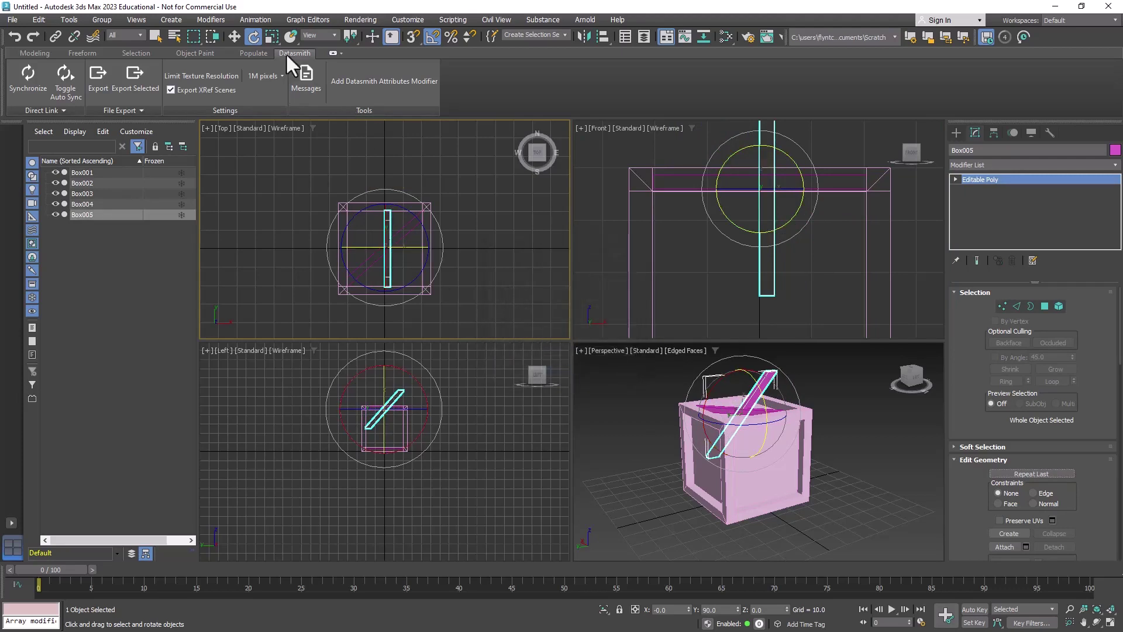
# - Move the upright brace copy along X to about 20.7, into the positive-X side of the frame
pyautogui.click(234, 37)
pyautogui.moveTo(433, 249); pyautogui.dragTo(469, 250)
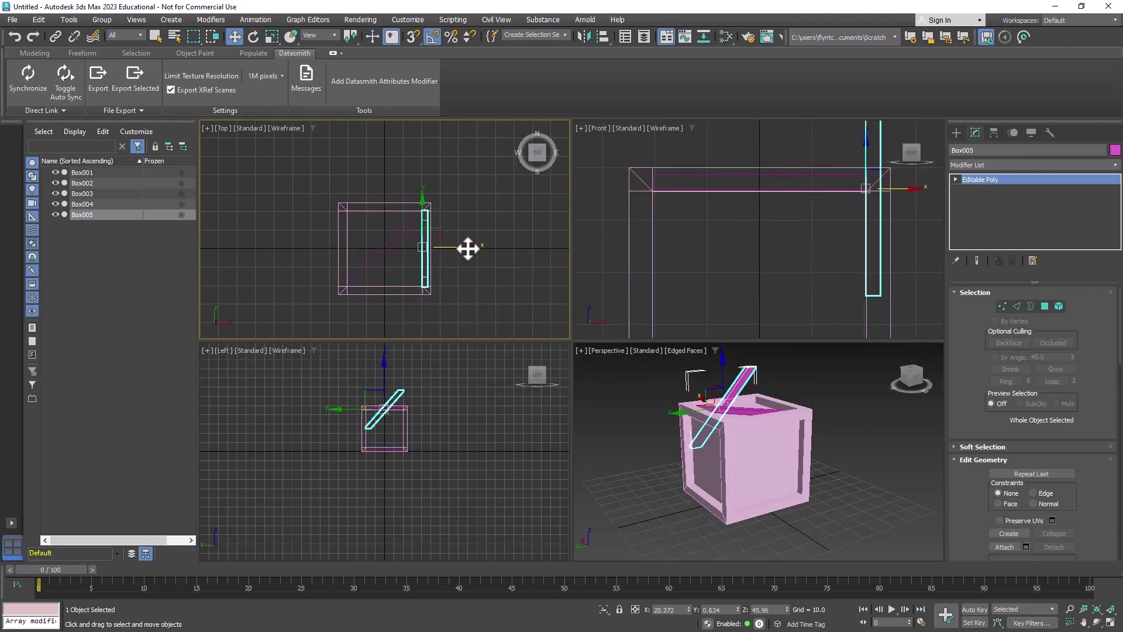
pyautogui.scroll(5, 456, 263)
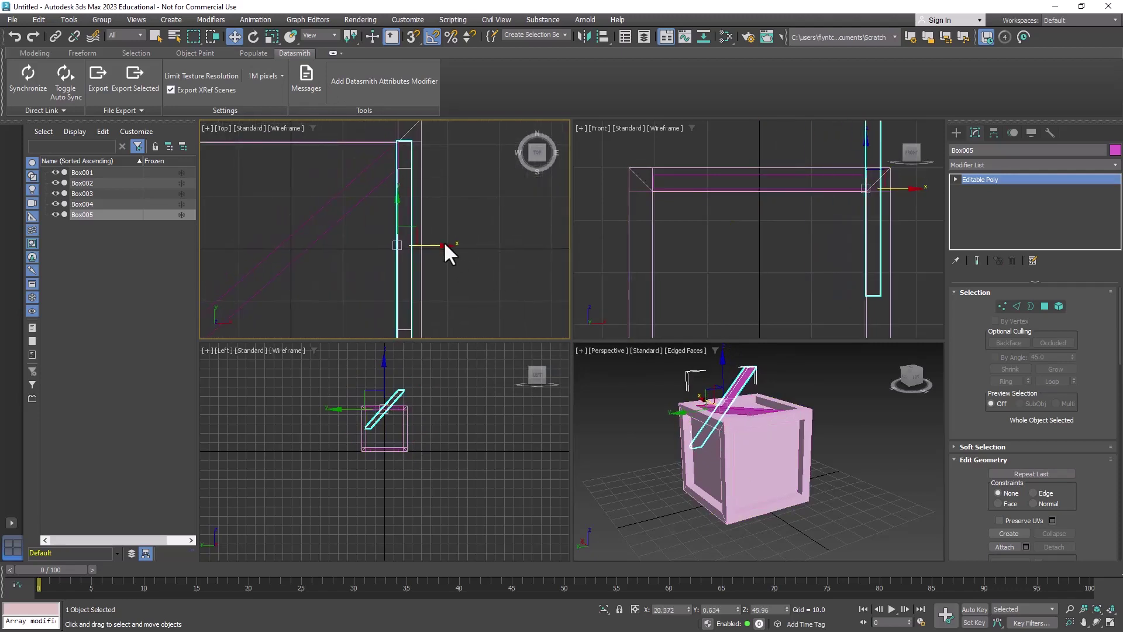
pyautogui.moveTo(441, 245)
pyautogui.mouseDown()
pyautogui.moveTo(453, 246)
pyautogui.moveTo(443, 248)
pyautogui.mouseUp()
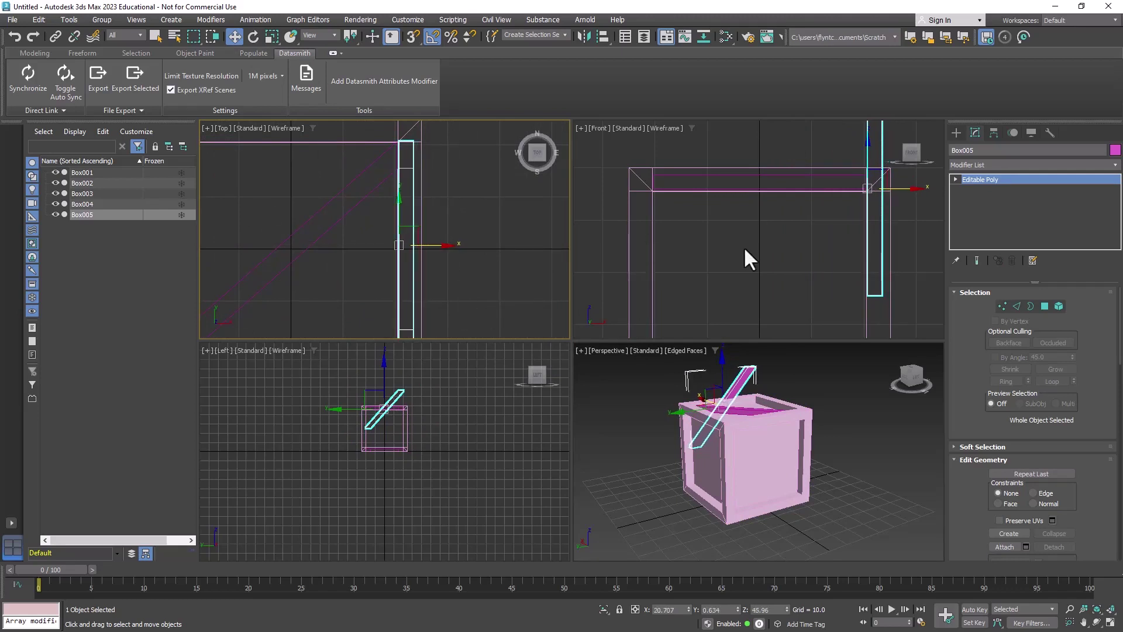
# - Lower the positive-X brace to a Z position of about 25.3, fitting it inside the side frame's opening
pyautogui.moveTo(748, 257); pyautogui.dragTo(677, 218, button='middle')
pyautogui.scroll(-3, 706, 244)
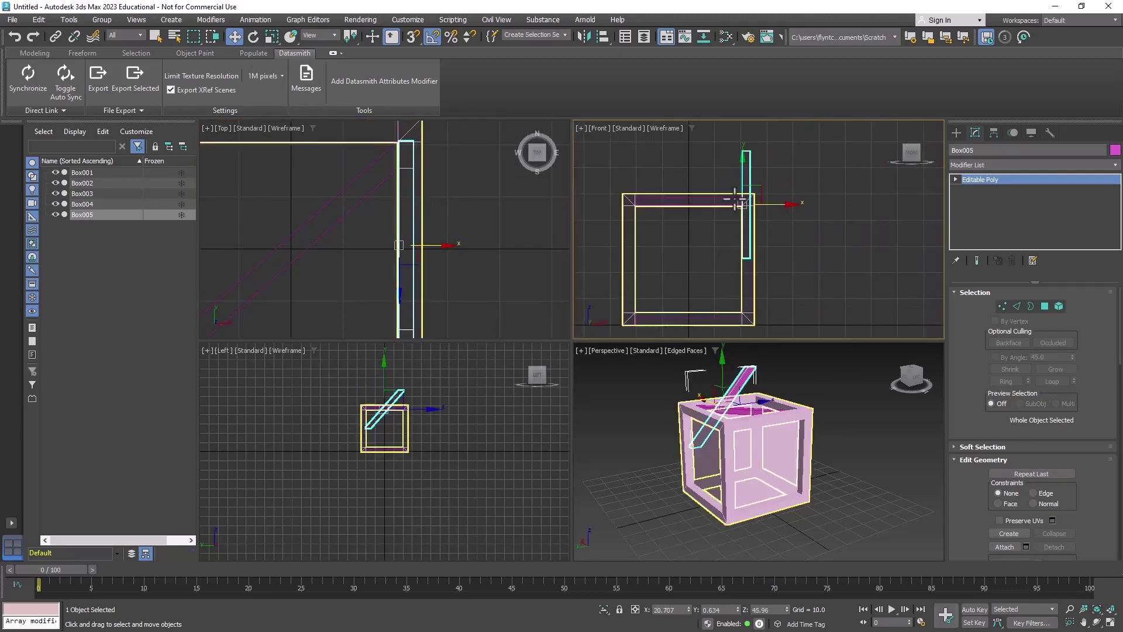
pyautogui.moveTo(743, 166); pyautogui.dragTo(749, 220)
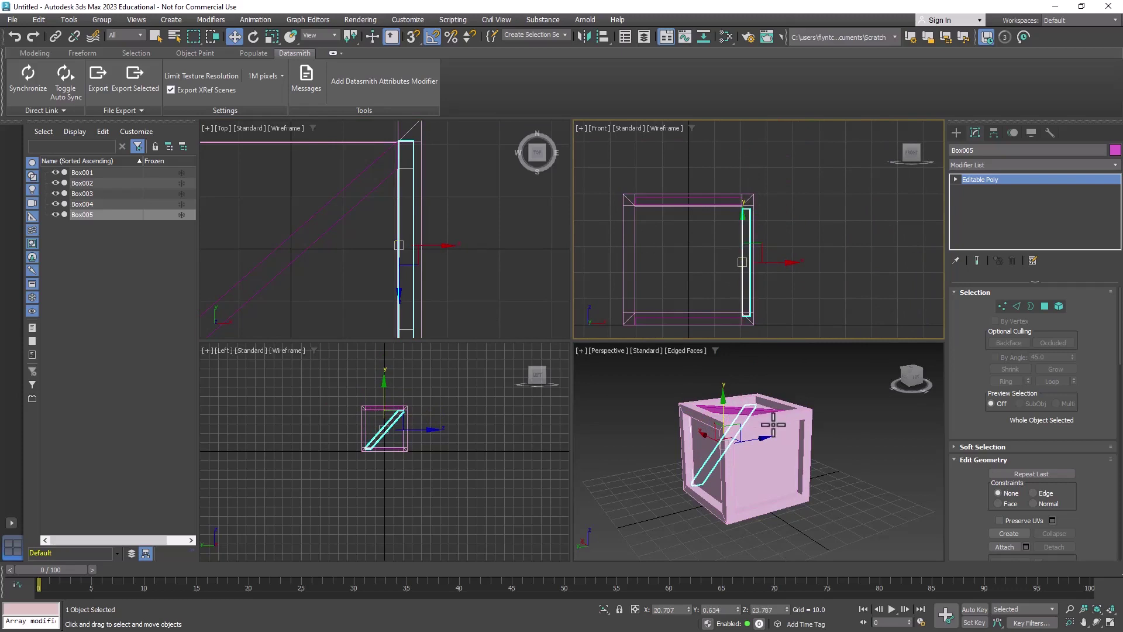
pyautogui.keyDown('alt'); pyautogui.moveTo(795, 474); pyautogui.dragTo(871, 449, button='middle'); pyautogui.keyUp('alt')
pyautogui.scroll(8, 784, 430)
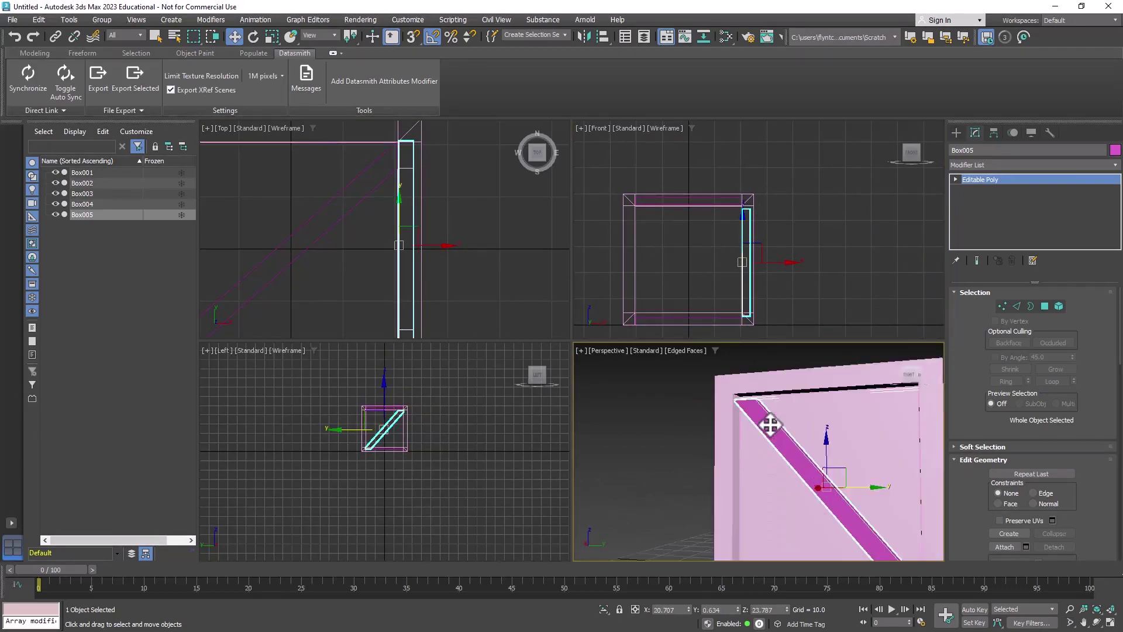
pyautogui.moveTo(843, 481)
pyautogui.mouseDown()
pyautogui.moveTo(844, 467)
pyautogui.moveTo(837, 475)
pyautogui.mouseUp()
pyautogui.scroll(-6, 724, 386)
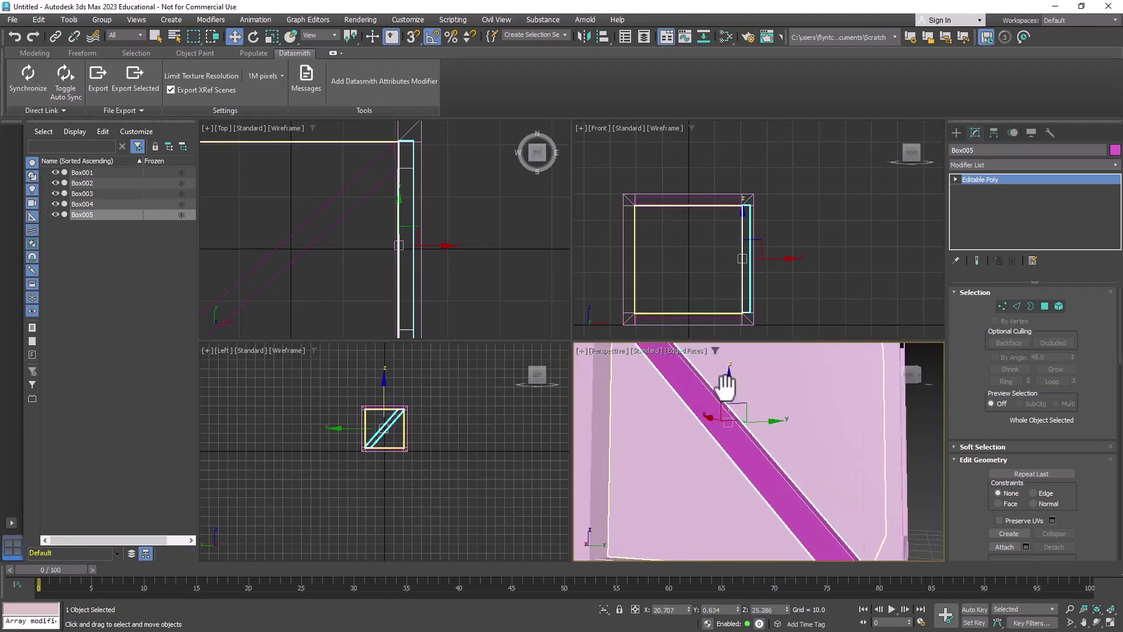
pyautogui.scroll(1, 780, 451)
pyautogui.keyDown('alt'); pyautogui.moveTo(747, 478); pyautogui.dragTo(644, 486, button='middle'); pyautogui.keyUp('alt')
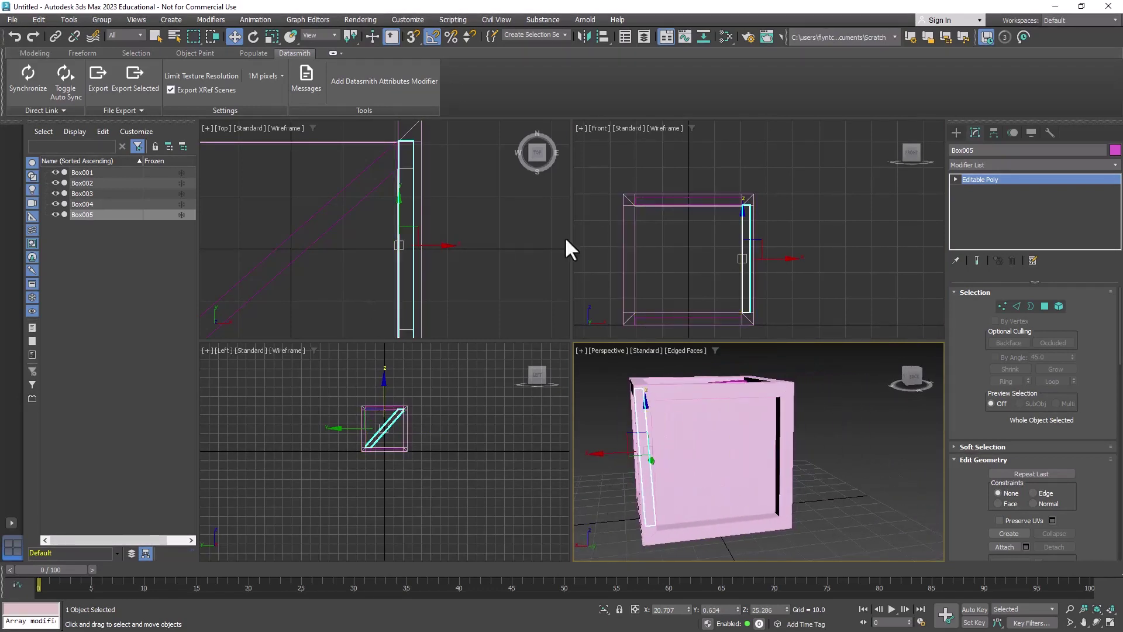
# - Copy the side brace along X to the opposite side of the crate, at an X position of about -23.2
pyautogui.middleClick(778, 252)
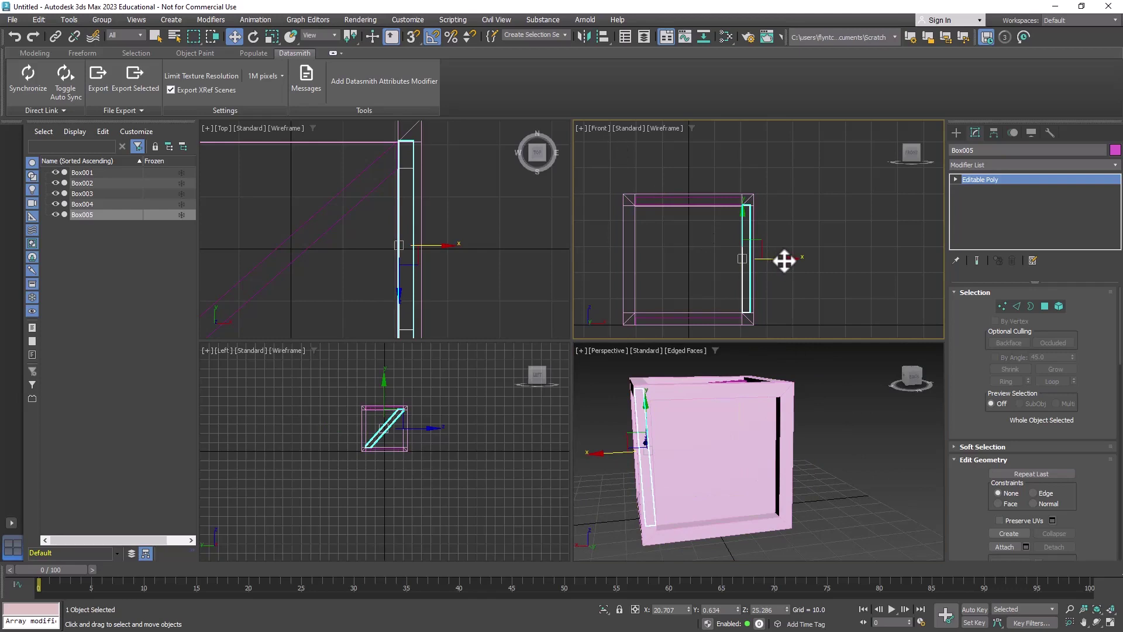
pyautogui.keyDown('shift'); pyautogui.moveTo(784, 261); pyautogui.dragTo(669, 272); pyautogui.keyUp('shift')
pyautogui.click(565, 369)
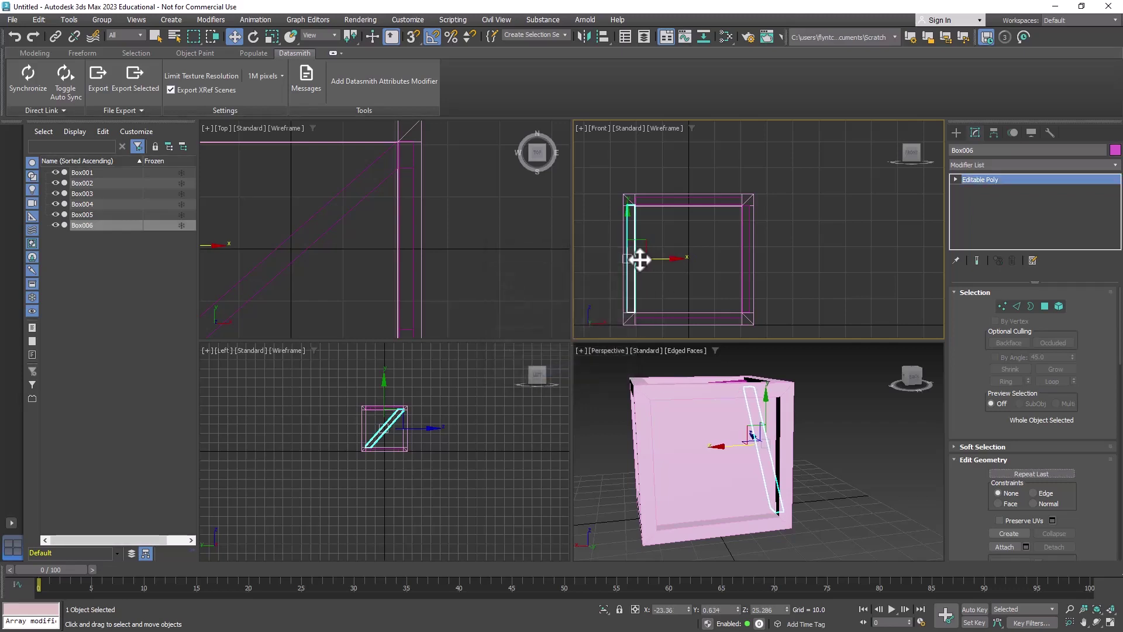
pyautogui.scroll(5, 640, 260)
pyautogui.moveTo(632, 268); pyautogui.dragTo(772, 289, button='middle')
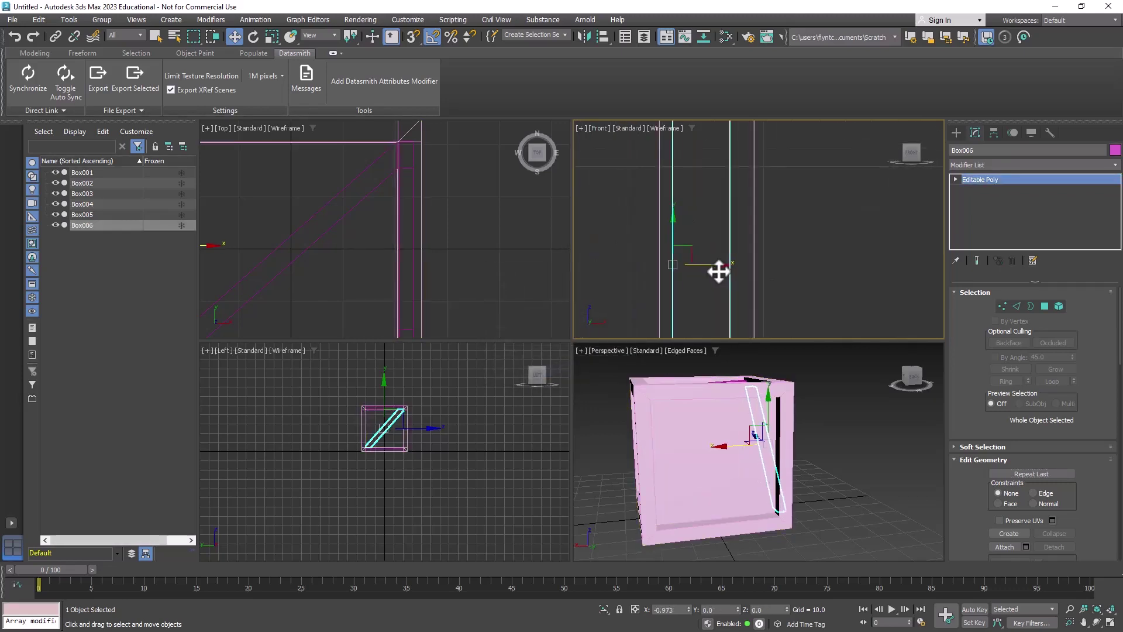
pyautogui.moveTo(718, 270); pyautogui.dragTo(740, 271)
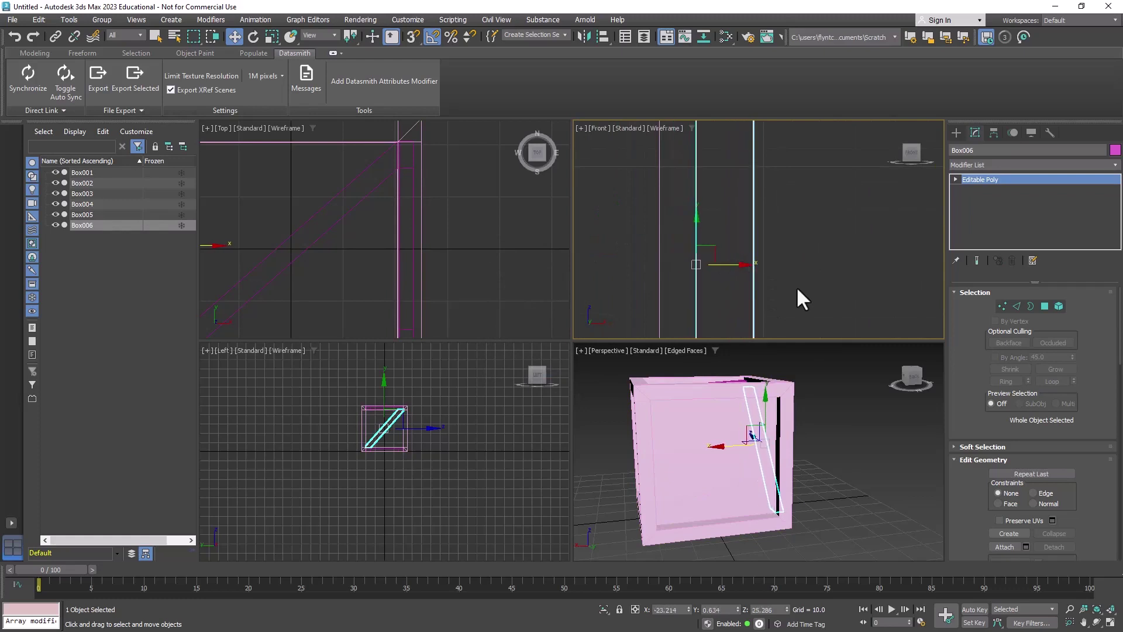
pyautogui.scroll(-4, 797, 290)
pyautogui.keyDown('alt'); pyautogui.moveTo(828, 447); pyautogui.dragTo(769, 455, button='middle'); pyautogui.keyUp('alt')
pyautogui.scroll(-5, 495, 288)
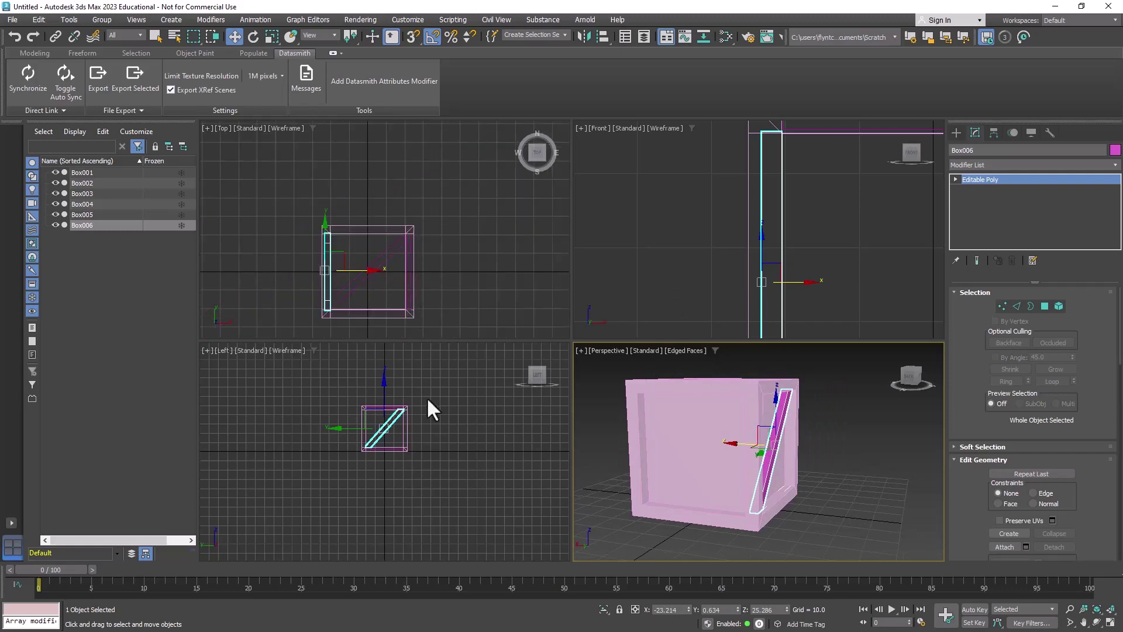
# - Copy the negative-X side brace rotated -90 degrees about the vertical axis, making it parallel to the front face
pyautogui.keyDown('alt'); pyautogui.moveTo(742, 403); pyautogui.dragTo(696, 424, button='middle'); pyautogui.keyUp('alt')
pyautogui.moveTo(803, 265); pyautogui.dragTo(720, 246, button='middle')
pyautogui.scroll(-4, 720, 293)
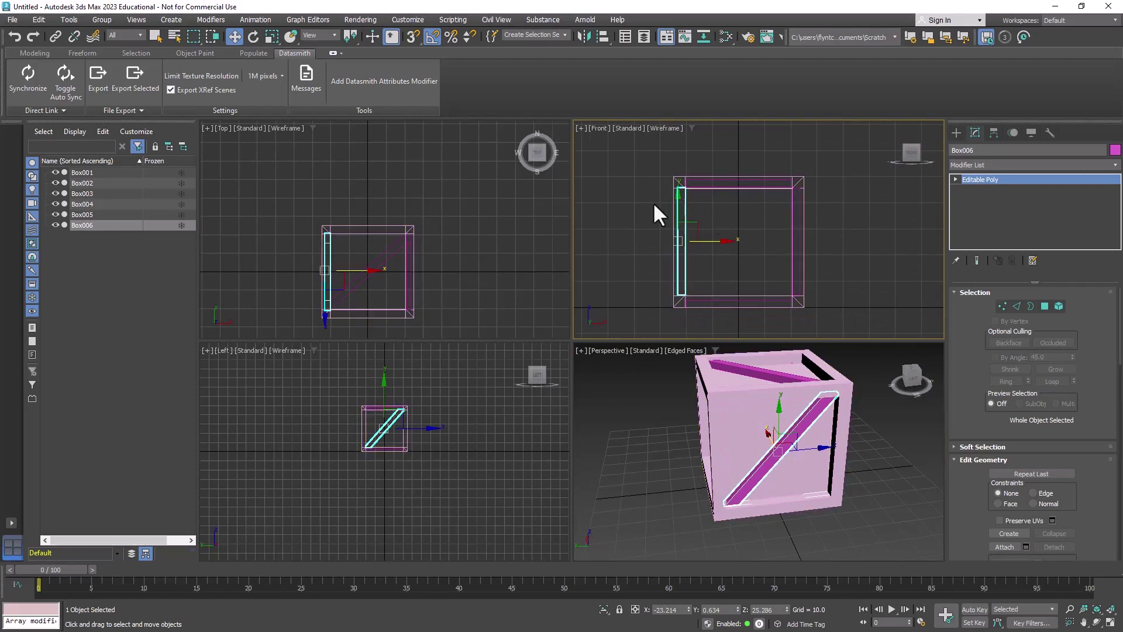
pyautogui.click(253, 36)
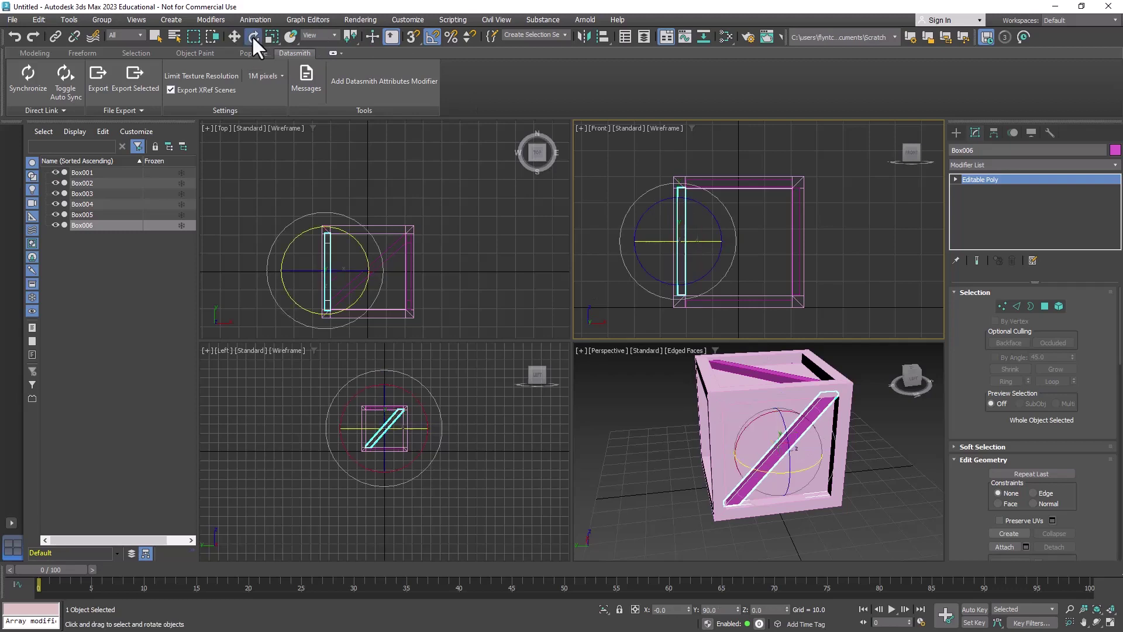
pyautogui.click(432, 35)
pyautogui.moveTo(700, 240)
pyautogui.keyDown('shift'); pyautogui.mouseDown()
pyautogui.moveTo(723, 244)
pyautogui.moveTo(647, 245)
pyautogui.mouseUp(); pyautogui.keyUp('shift')
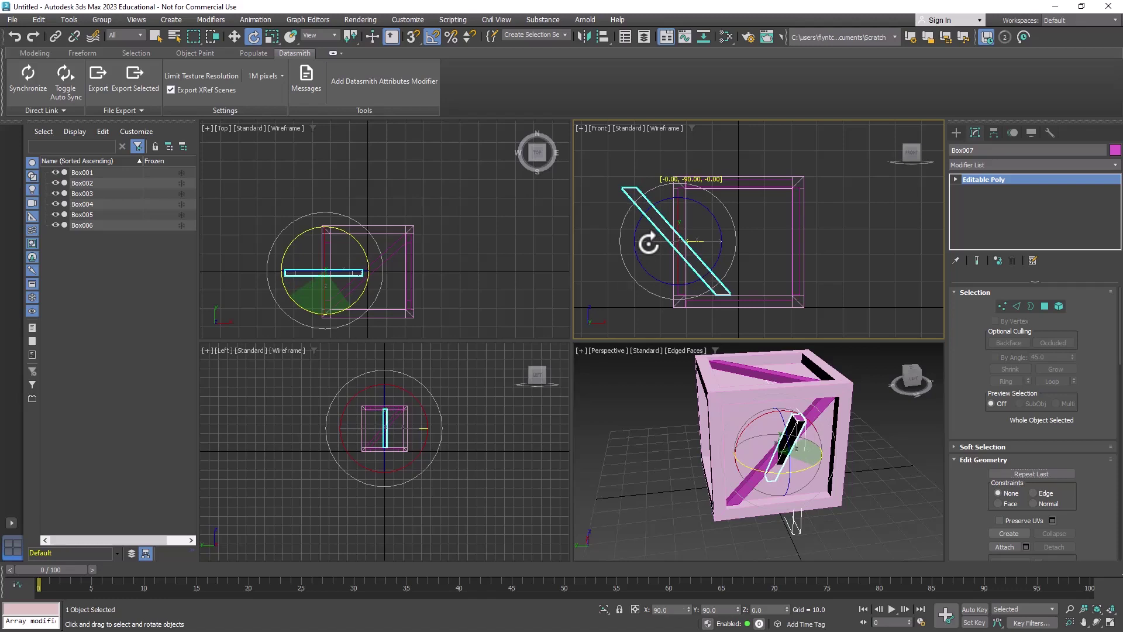
pyautogui.keyDown('shift'); pyautogui.moveTo(648, 243); pyautogui.dragTo(648, 243); pyautogui.keyUp('shift')
pyautogui.click(571, 370)
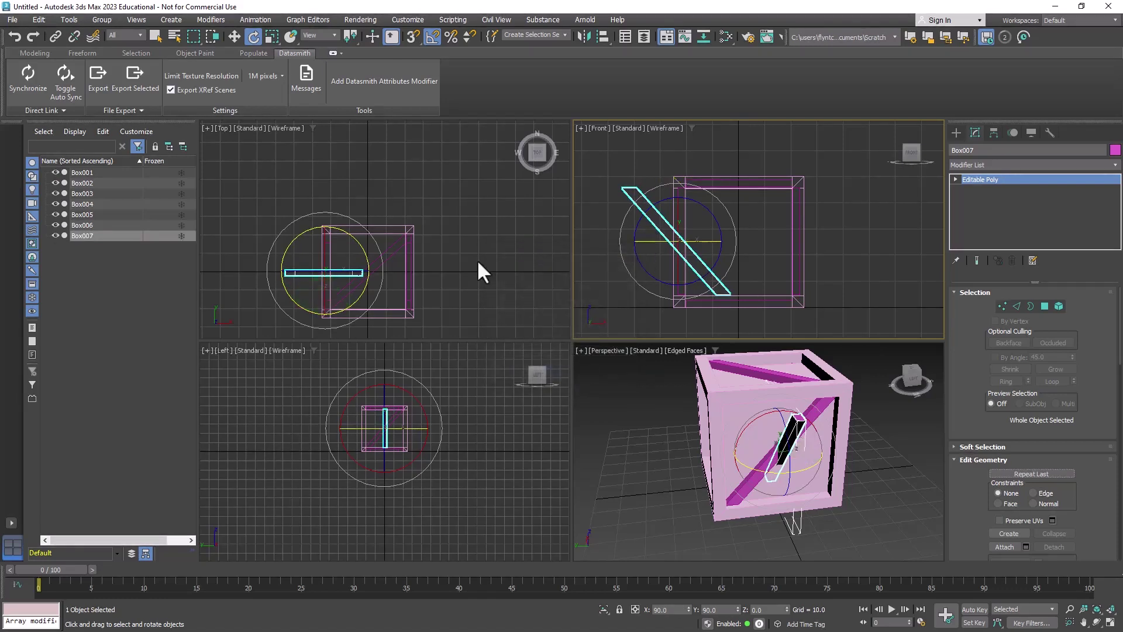
# - Move the rotated brace copy to X about 0.56 and Y about 23.2, into the back side of the frame
pyautogui.click(235, 36)
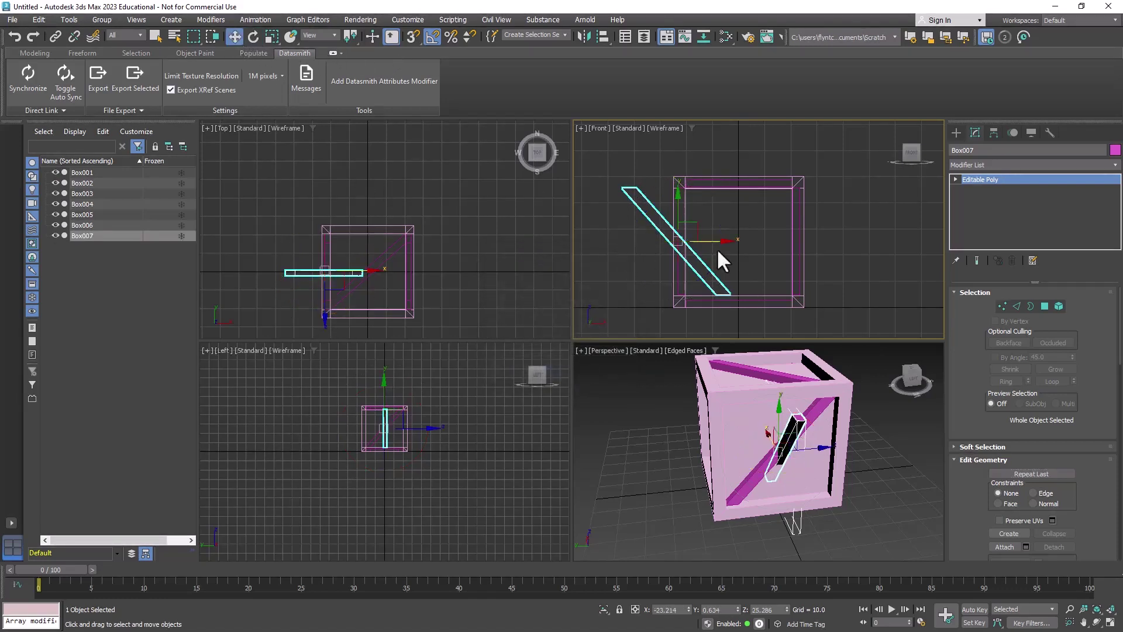
pyautogui.moveTo(726, 244); pyautogui.dragTo(789, 241)
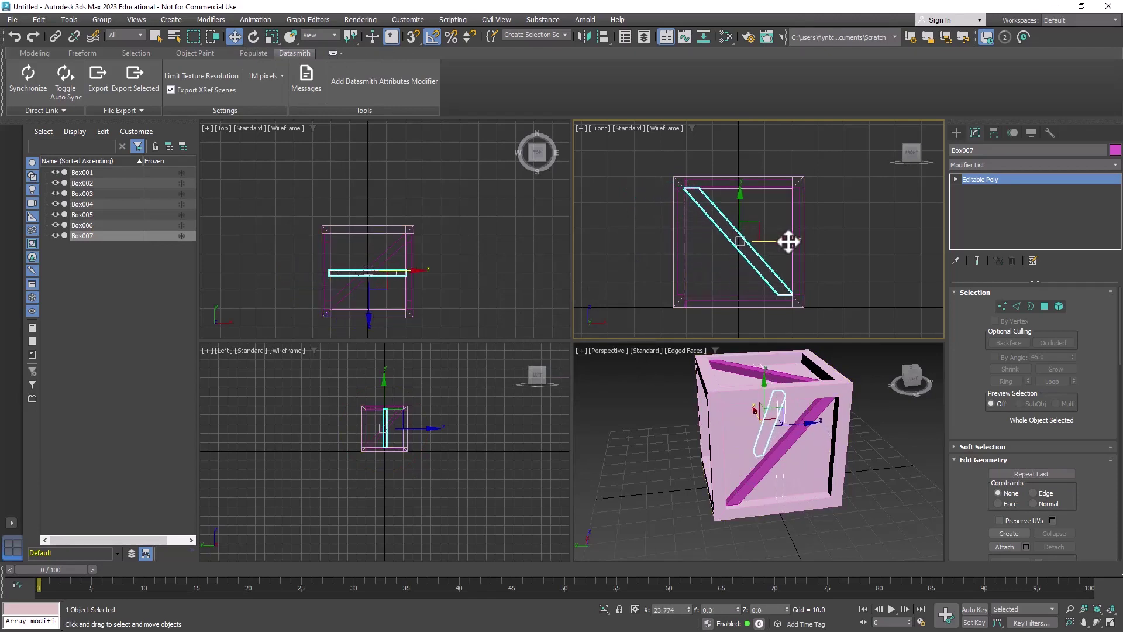
pyautogui.rightClick(465, 265)
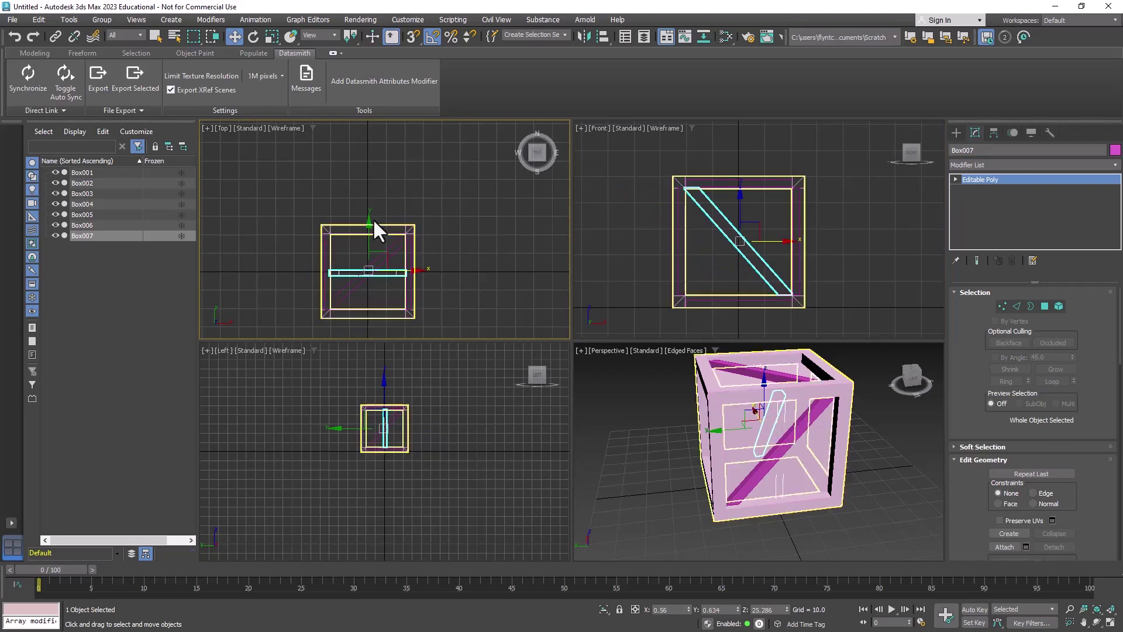
pyautogui.moveTo(370, 222); pyautogui.dragTo(382, 182)
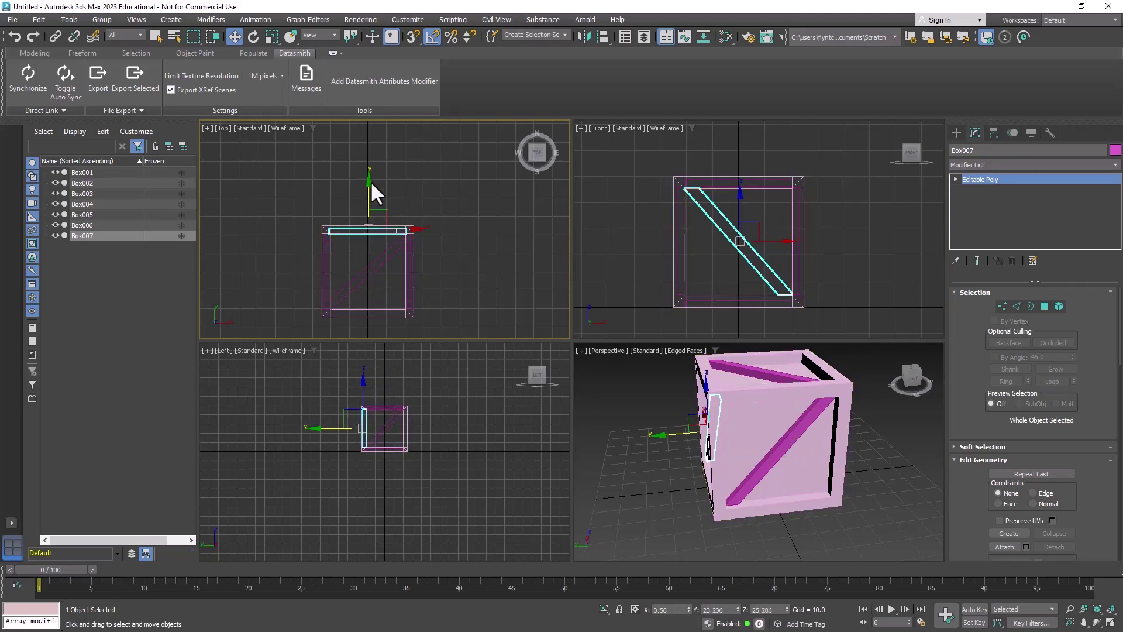
# - Copy the back brace along Y to the front side at about -20.8, and deselect it
pyautogui.keyDown('shift'); pyautogui.moveTo(368, 183); pyautogui.dragTo(368, 268); pyautogui.keyUp('shift')
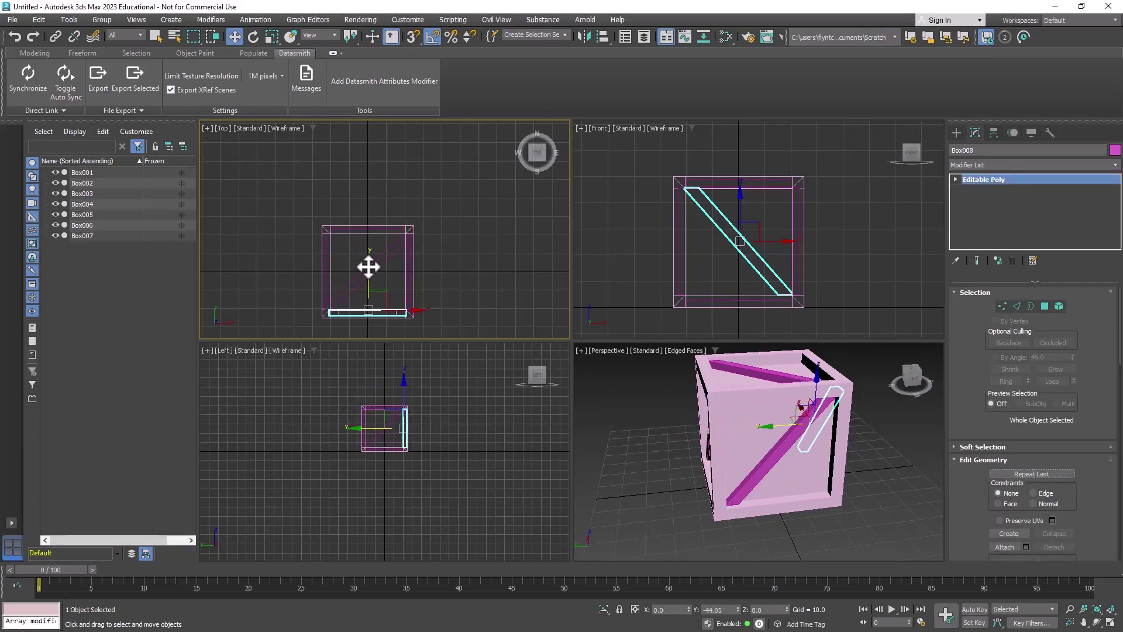
pyautogui.keyDown('shift'); pyautogui.moveTo(368, 267); pyautogui.dragTo(369, 267); pyautogui.keyUp('shift')
pyautogui.click(564, 368)
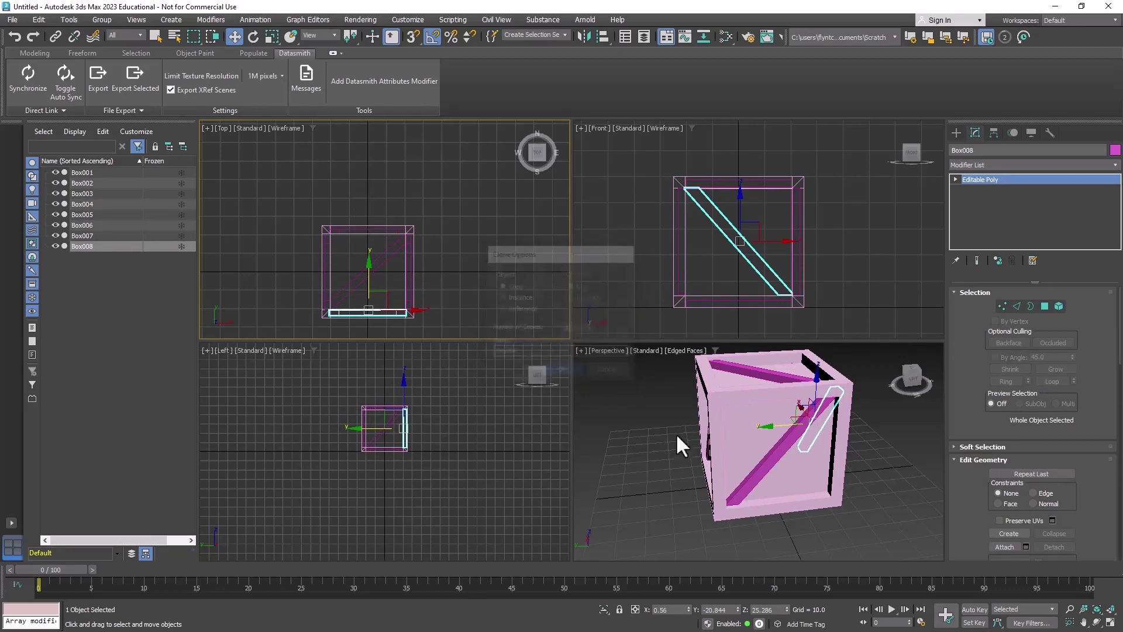
pyautogui.click(904, 490)
pyautogui.moveTo(791, 493)
pyautogui.keyDown('alt'); pyautogui.mouseDown(button='middle')
pyautogui.moveTo(859, 474)
pyautogui.moveTo(860, 486)
pyautogui.moveTo(819, 493)
pyautogui.moveTo(856, 481)
pyautogui.moveTo(838, 480)
pyautogui.moveTo(946, 485)
pyautogui.moveTo(843, 470)
pyautogui.moveTo(934, 475)
pyautogui.moveTo(797, 481)
pyautogui.moveTo(829, 489)
pyautogui.mouseUp(button='middle'); pyautogui.keyUp('alt')
# - Rotate the back brace 180 degrees about the vertical axis to reverse its diagonal direction
pyautogui.click(746, 436)
pyautogui.click(747, 435)
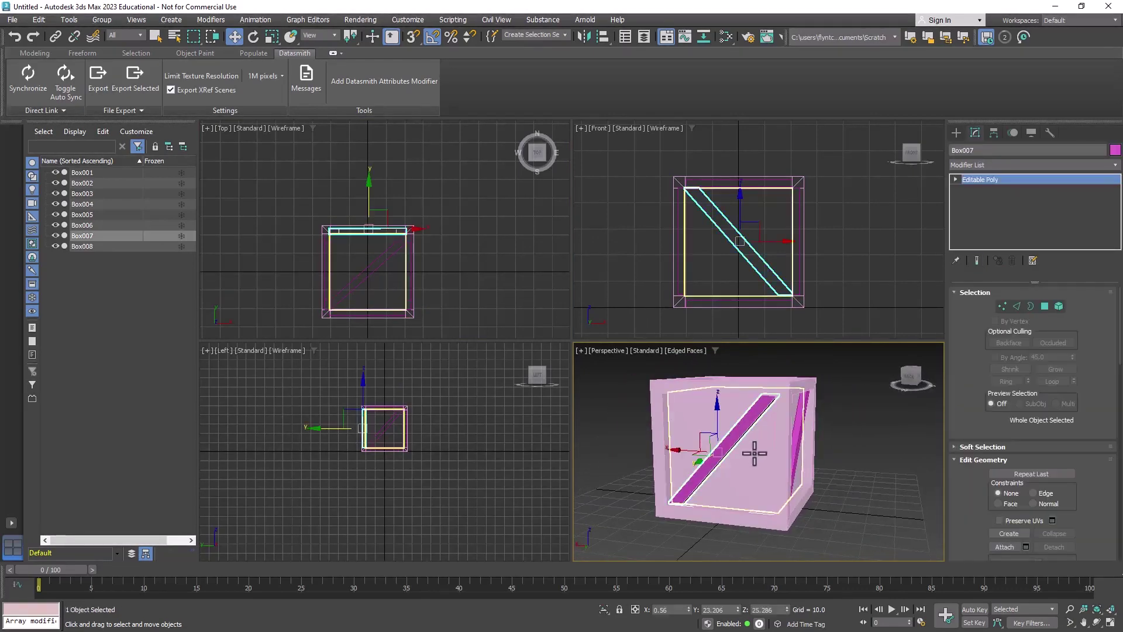
pyautogui.moveTo(749, 451); pyautogui.dragTo(850, 461, button='middle')
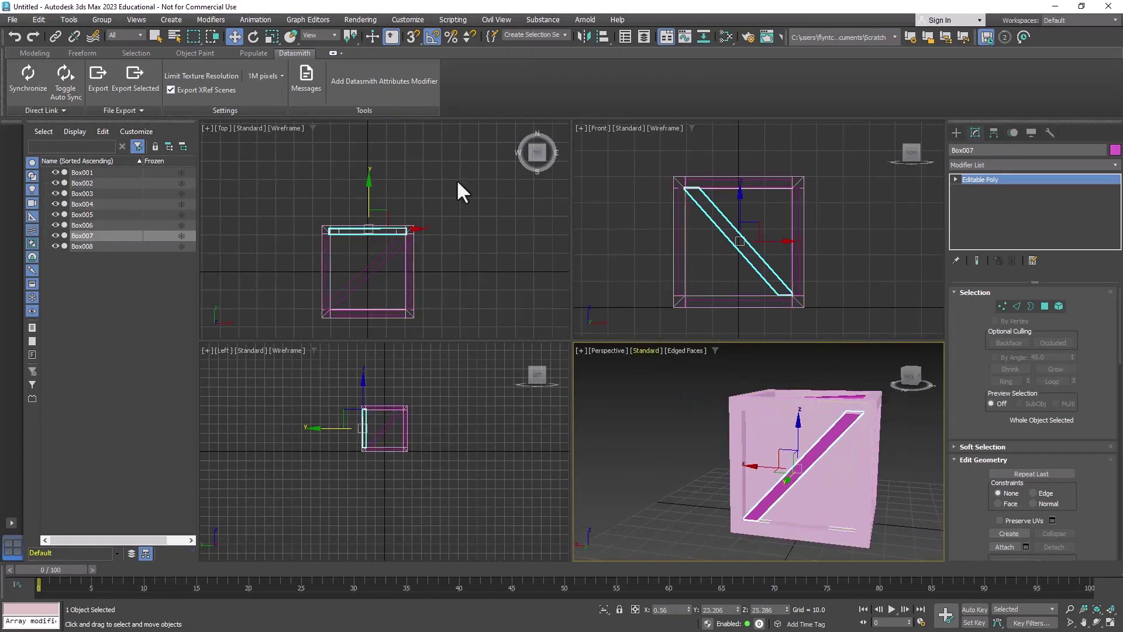
pyautogui.click(255, 37)
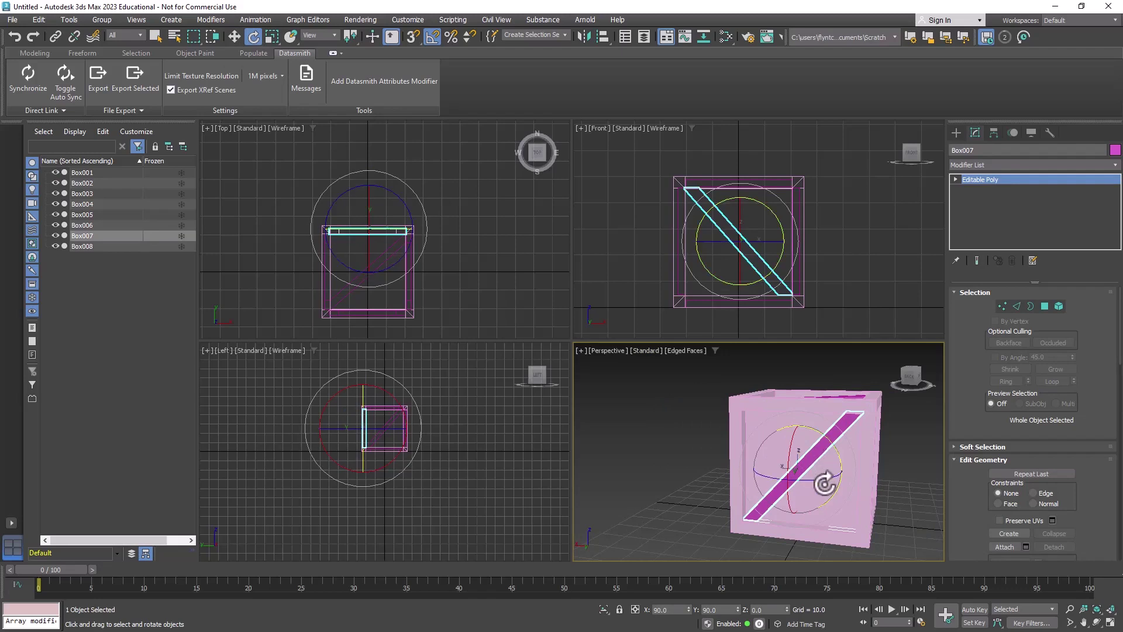
pyautogui.moveTo(826, 479); pyautogui.dragTo(726, 494)
pyautogui.keyDown('alt'); pyautogui.moveTo(852, 464); pyautogui.dragTo(585, 456, button='middle'); pyautogui.keyUp('alt')
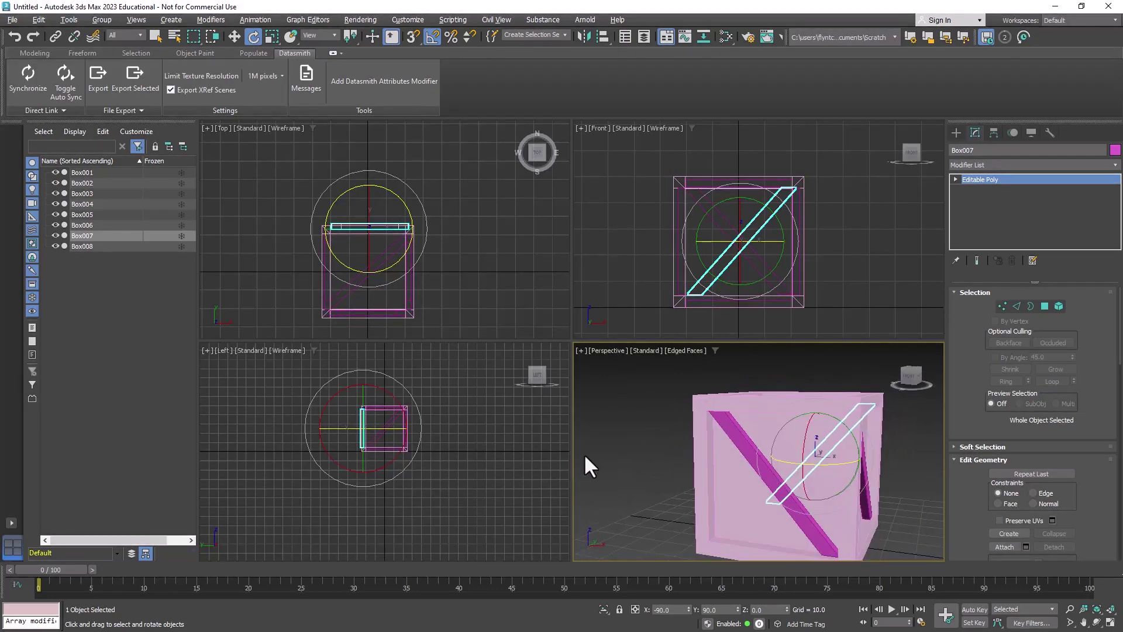
# - Rotate the front brace 180 degrees about the vertical axis so its diagonal matches the back brace
pyautogui.click(745, 450)
pyautogui.moveTo(812, 485); pyautogui.dragTo(708, 504)
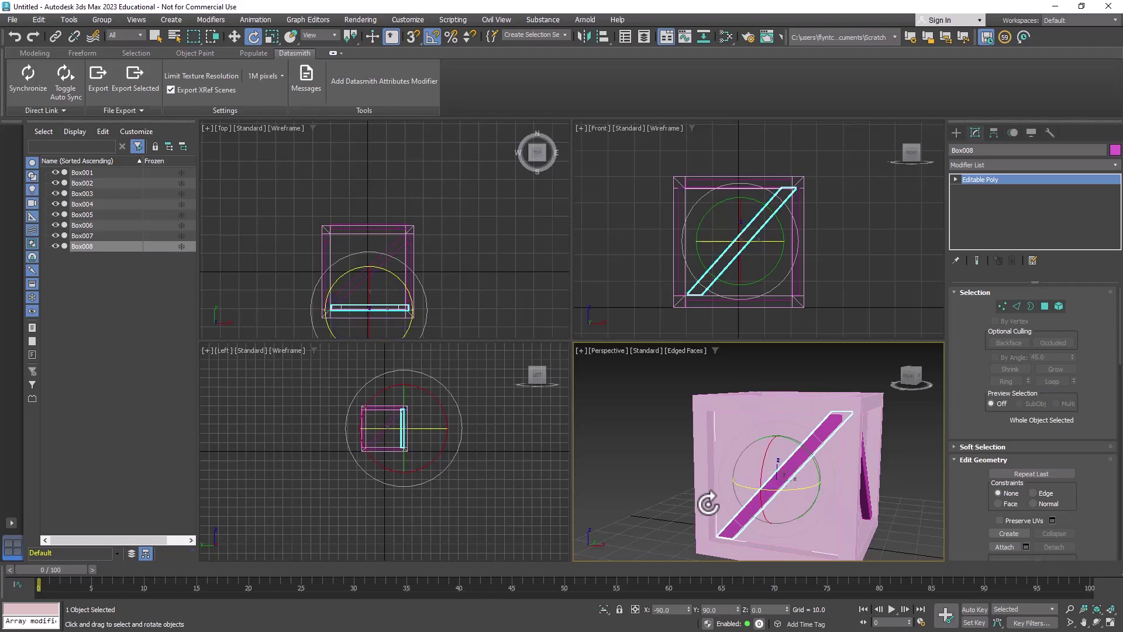
pyautogui.keyDown('alt'); pyautogui.moveTo(898, 483); pyautogui.dragTo(831, 465, button='middle'); pyautogui.keyUp('alt')
pyautogui.scroll(-3, 842, 483)
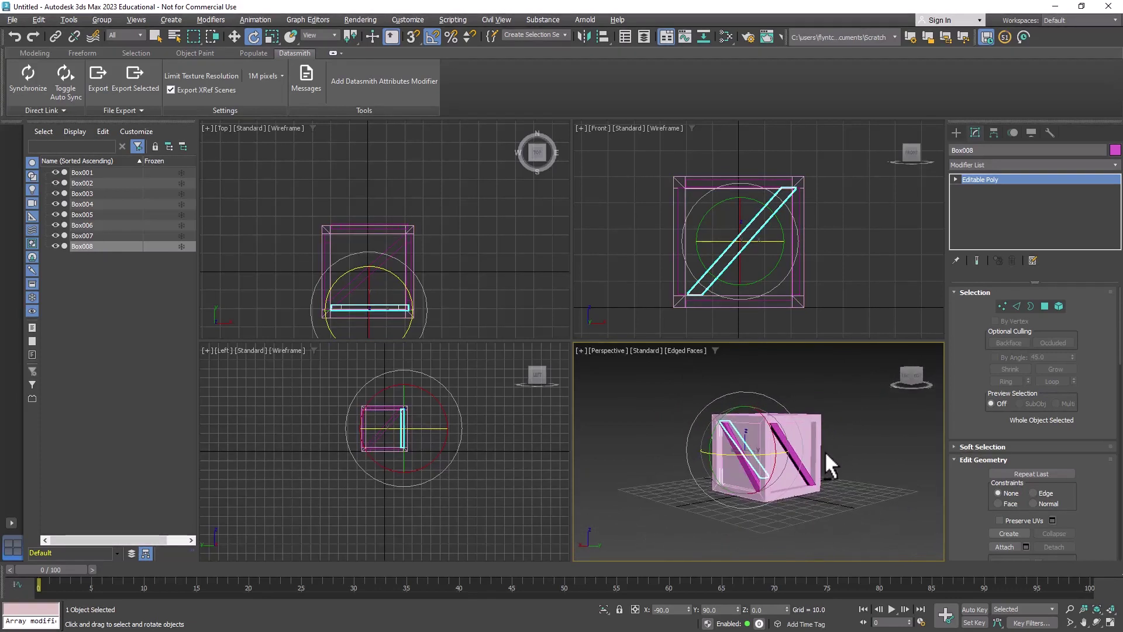
# - Rotate the front brace another 180 degrees about the vertical axis to flip its diagonal back
pyautogui.hotkey('shift', 'z')
pyautogui.keyDown('alt'); pyautogui.moveTo(791, 461); pyautogui.dragTo(753, 442, button='middle'); pyautogui.keyUp('alt')
pyautogui.moveTo(752, 437); pyautogui.dragTo(647, 449)
# - Rotate the brace on the crate's right side 180 degrees about the vertical axis to reverse its diagonal
pyautogui.keyDown('alt'); pyautogui.moveTo(892, 476); pyautogui.dragTo(685, 479, button='middle'); pyautogui.keyUp('alt')
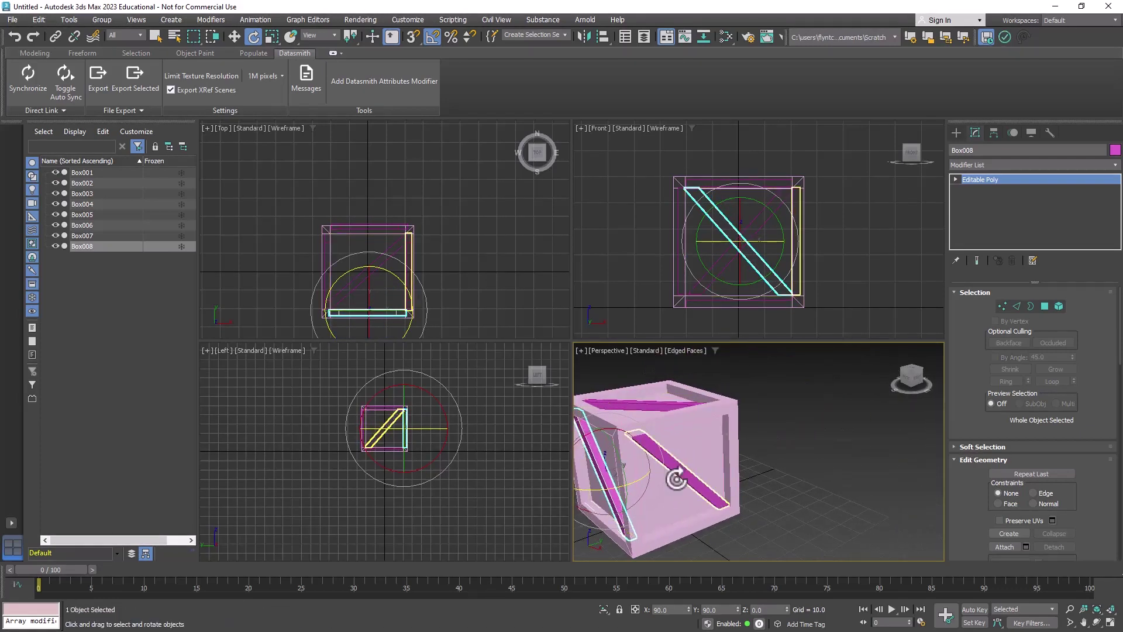
pyautogui.click(670, 481)
pyautogui.moveTo(671, 488); pyautogui.dragTo(776, 477)
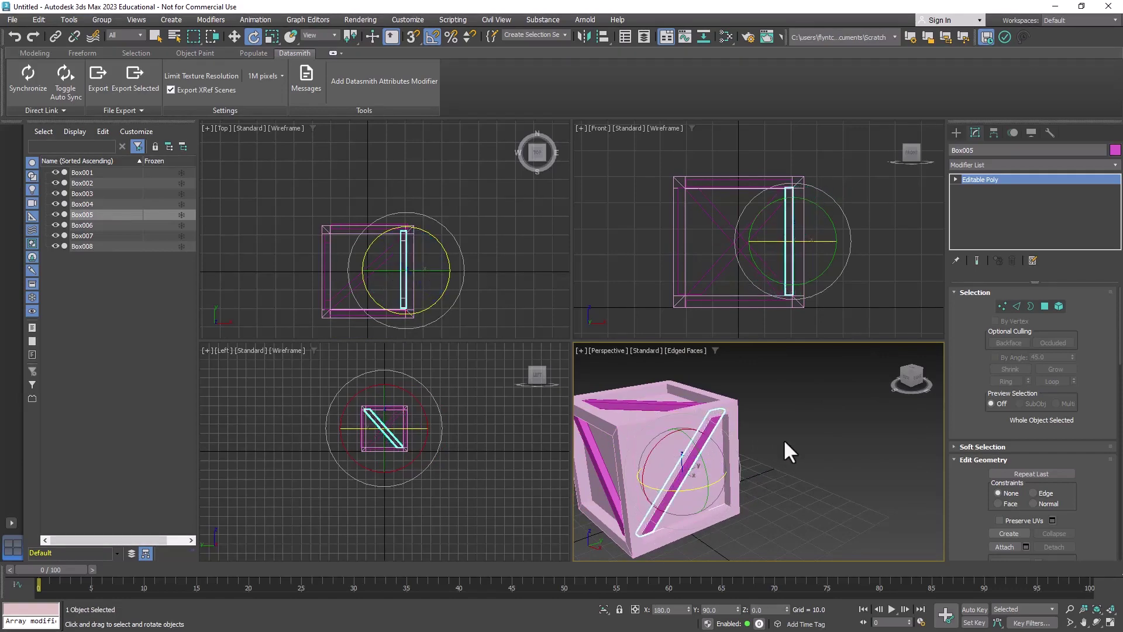
# - Examine the crate from all around to compare the diagonal directions of the braces on neighbouring sides
pyautogui.keyDown('alt'); pyautogui.moveTo(782, 437); pyautogui.dragTo(682, 432, button='middle'); pyautogui.keyUp('alt')
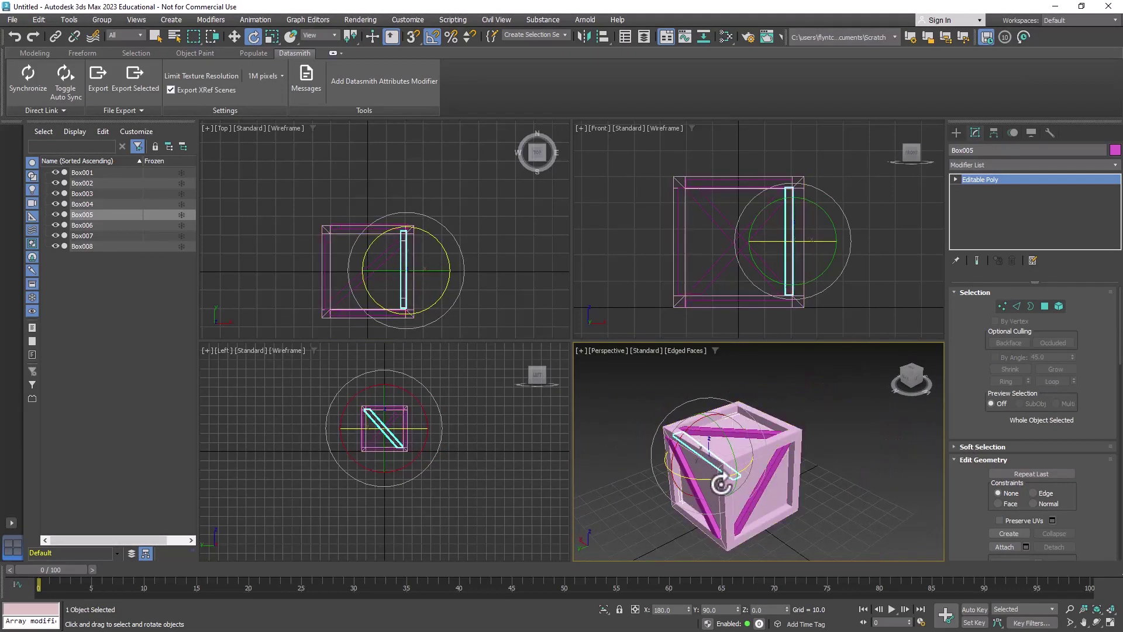
pyautogui.keyDown('alt'); pyautogui.moveTo(723, 472); pyautogui.dragTo(637, 465, button='middle'); pyautogui.keyUp('alt')
pyautogui.keyDown('alt'); pyautogui.moveTo(755, 379); pyautogui.dragTo(1043, 439, button='middle'); pyautogui.keyUp('alt')
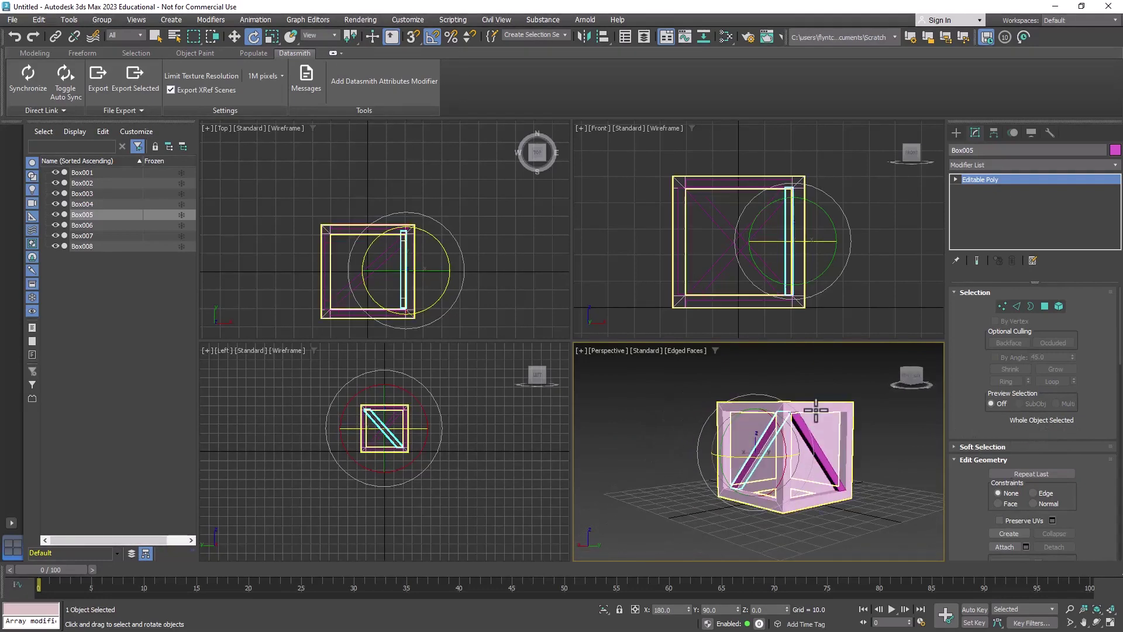
pyautogui.keyDown('alt'); pyautogui.moveTo(754, 445); pyautogui.dragTo(787, 438, button='middle'); pyautogui.keyUp('alt')
pyautogui.scroll(5, 752, 487)
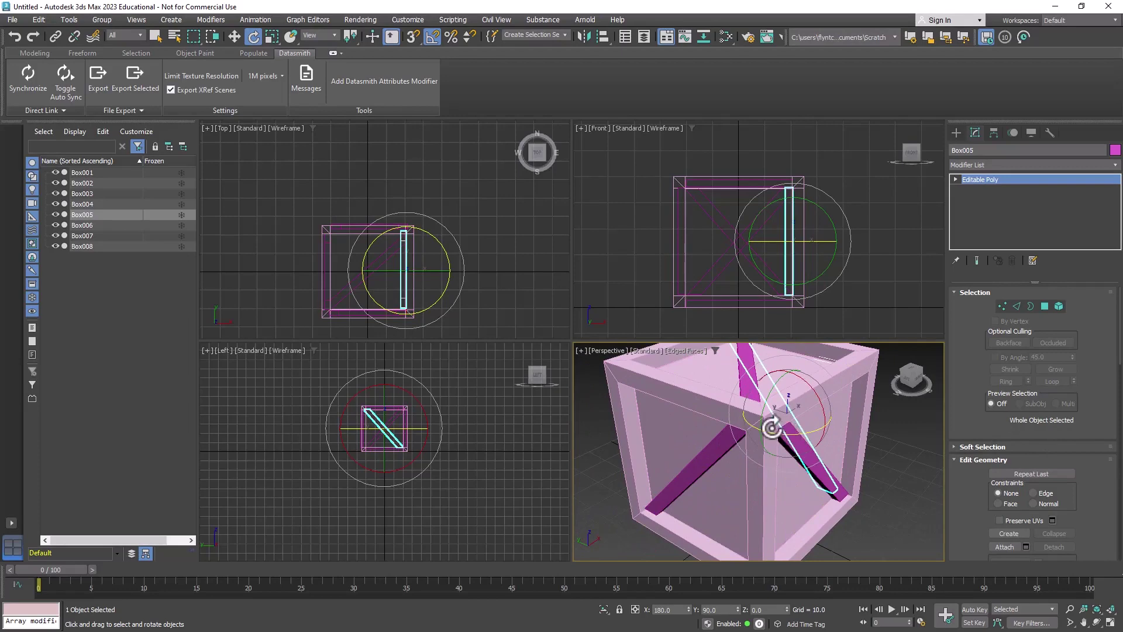
pyautogui.keyDown('alt'); pyautogui.moveTo(821, 474); pyautogui.dragTo(710, 451, button='middle'); pyautogui.keyUp('alt')
pyautogui.scroll(-5, 706, 351)
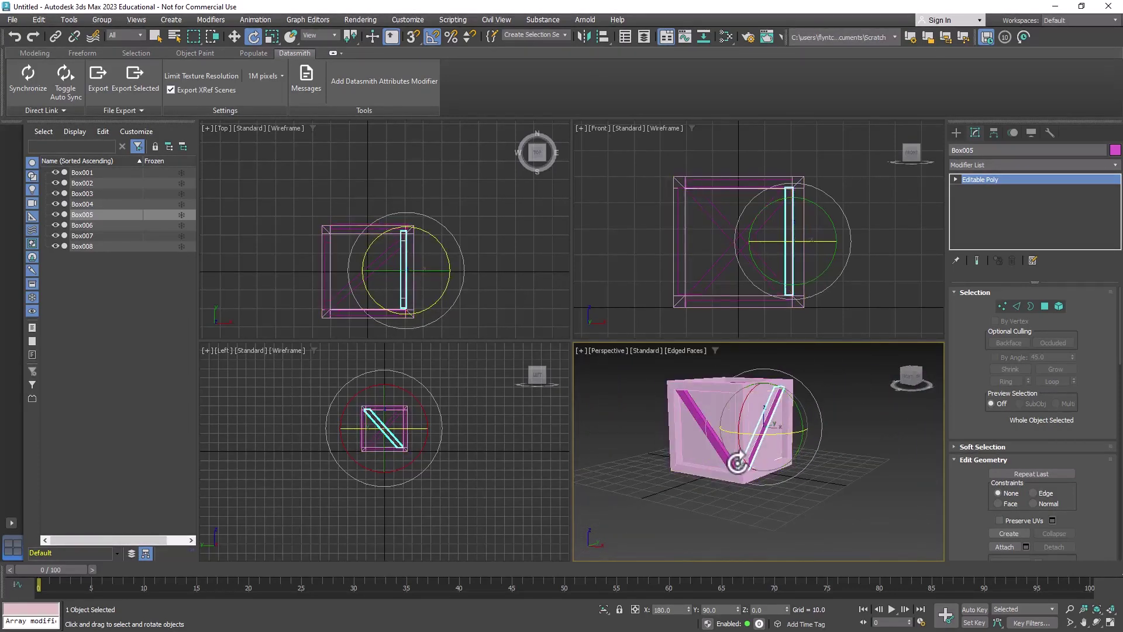
pyautogui.keyDown('alt'); pyautogui.moveTo(801, 402); pyautogui.dragTo(730, 435, button='middle'); pyautogui.keyUp('alt')
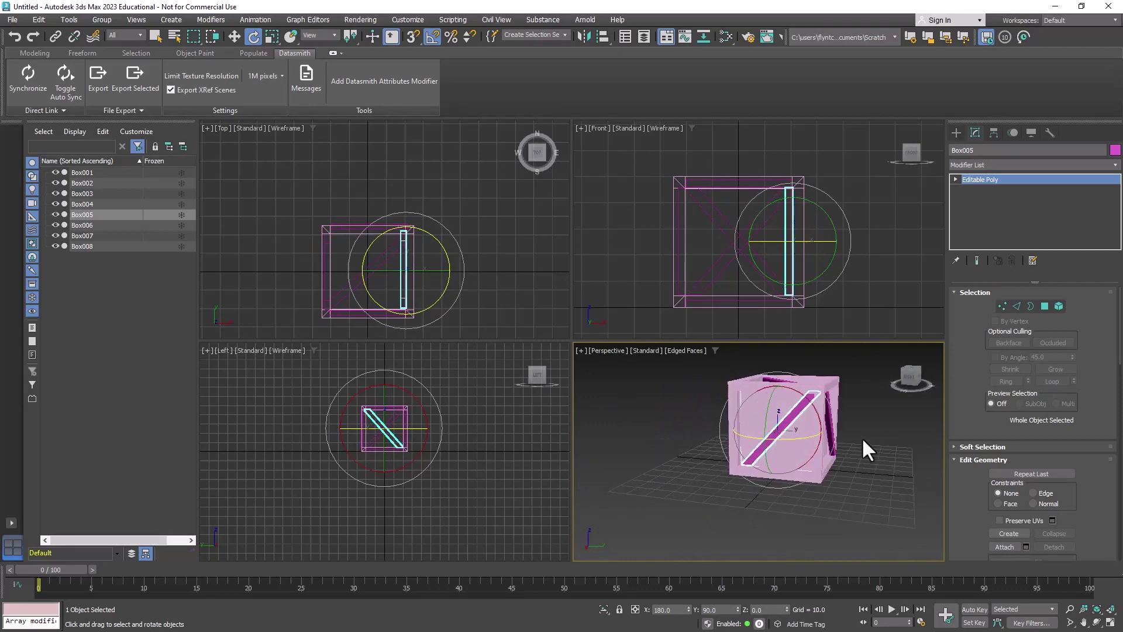
pyautogui.keyDown('alt'); pyautogui.moveTo(865, 449); pyautogui.dragTo(758, 471, button='middle'); pyautogui.keyUp('alt')
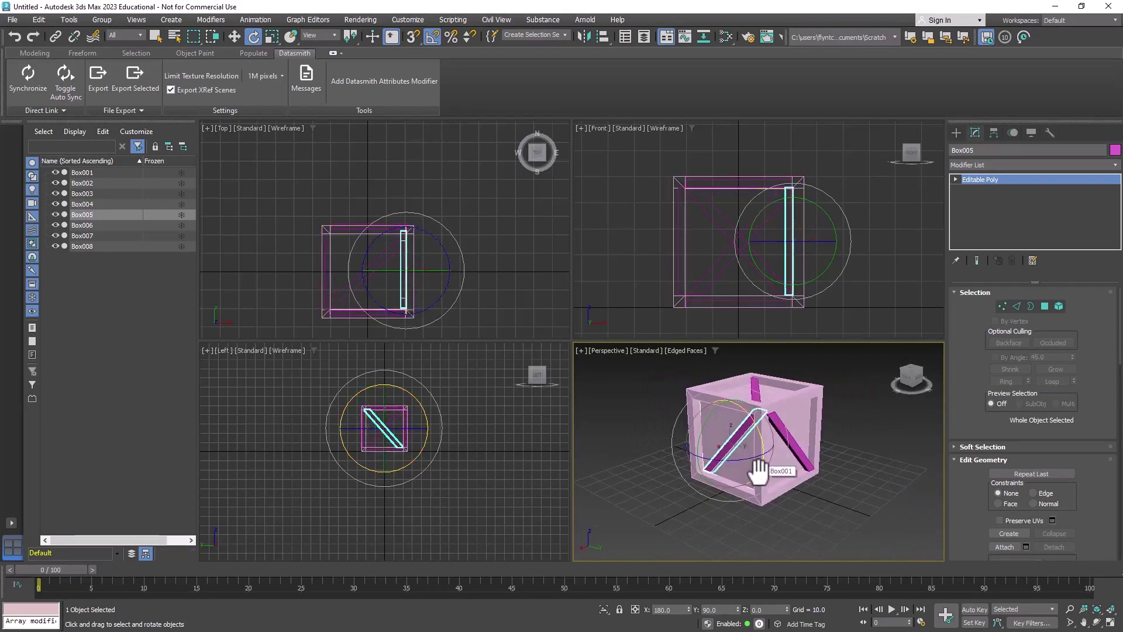